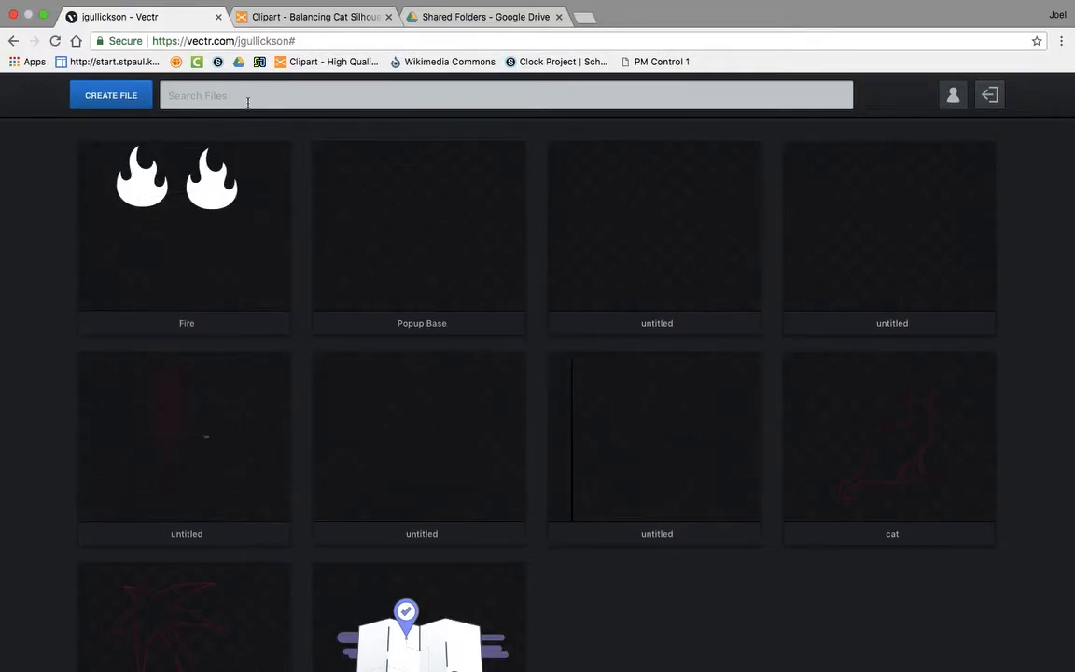
Create a new file and set its page size to the US Paper Letter preset.
left_click(110, 99)
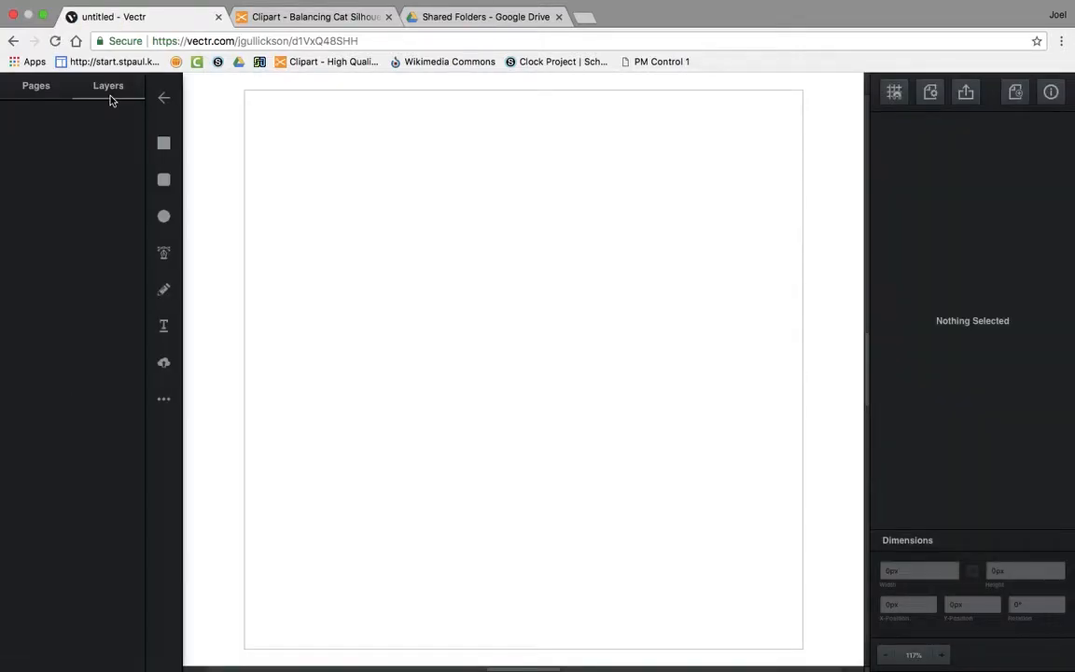
left_click(51, 95)
left_click(34, 95)
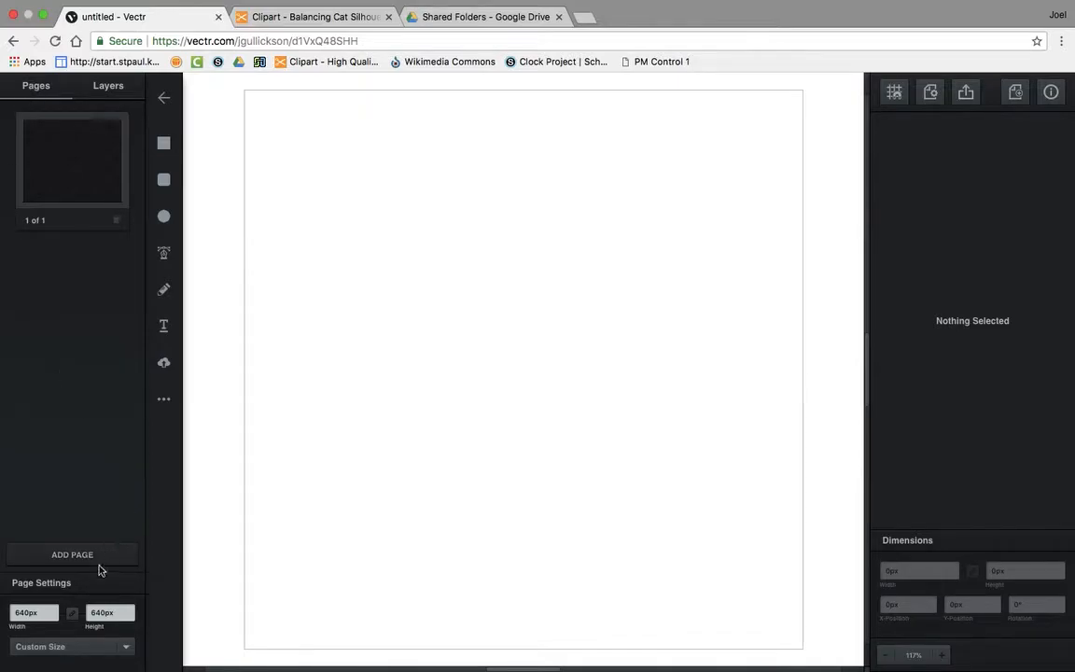
left_click(127, 651)
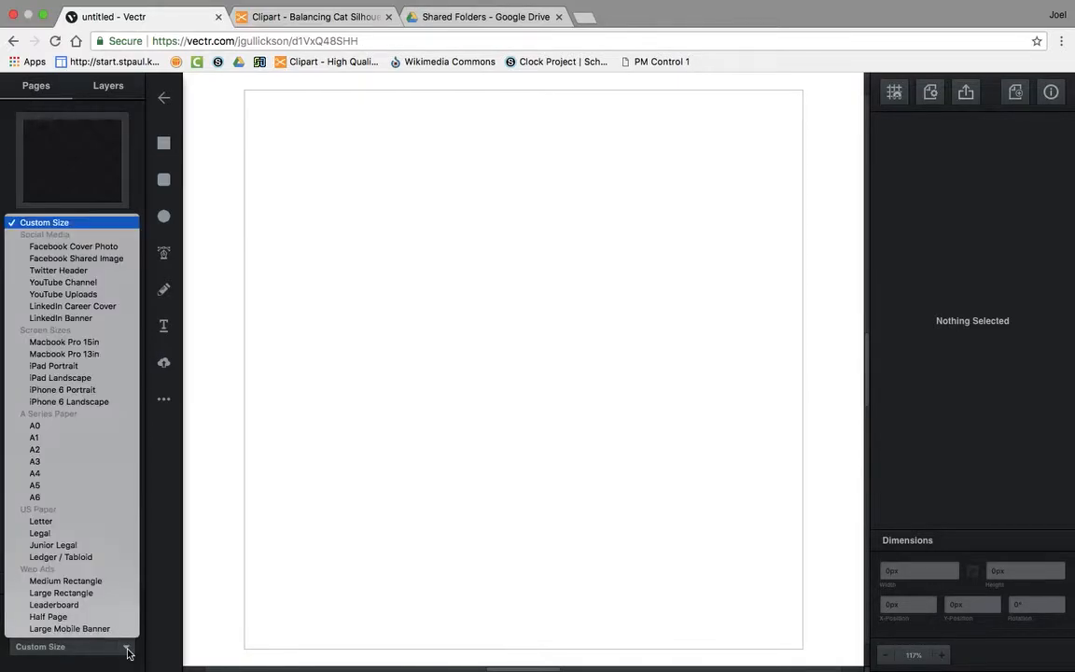
left_click(63, 525)
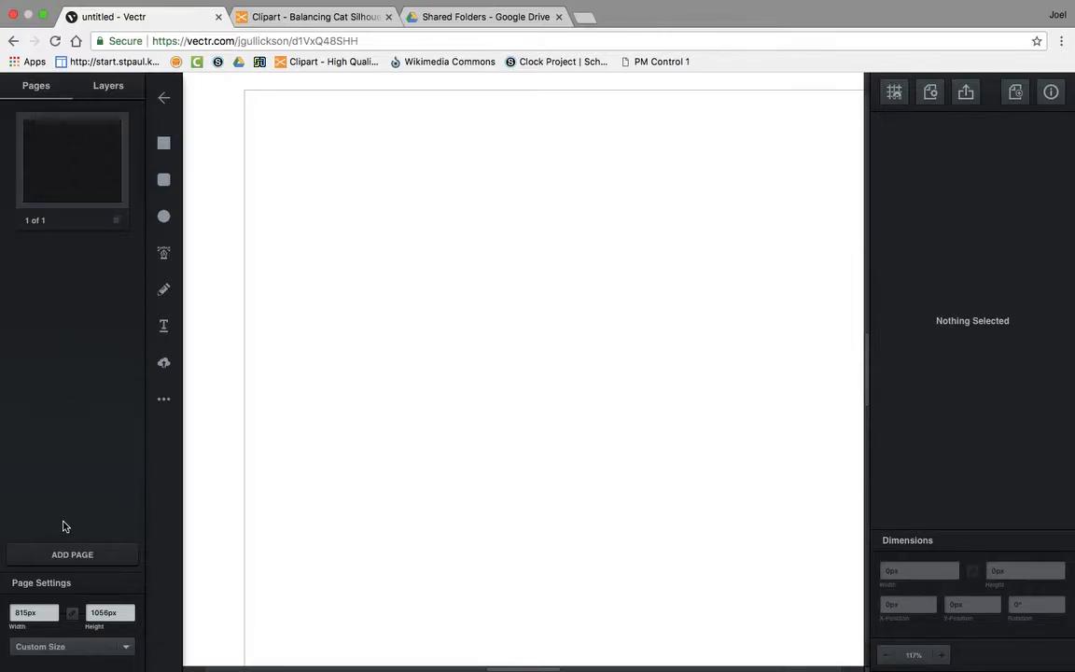
Set the document units to inches and save the filename as Cats_BobG.
left_click(931, 95)
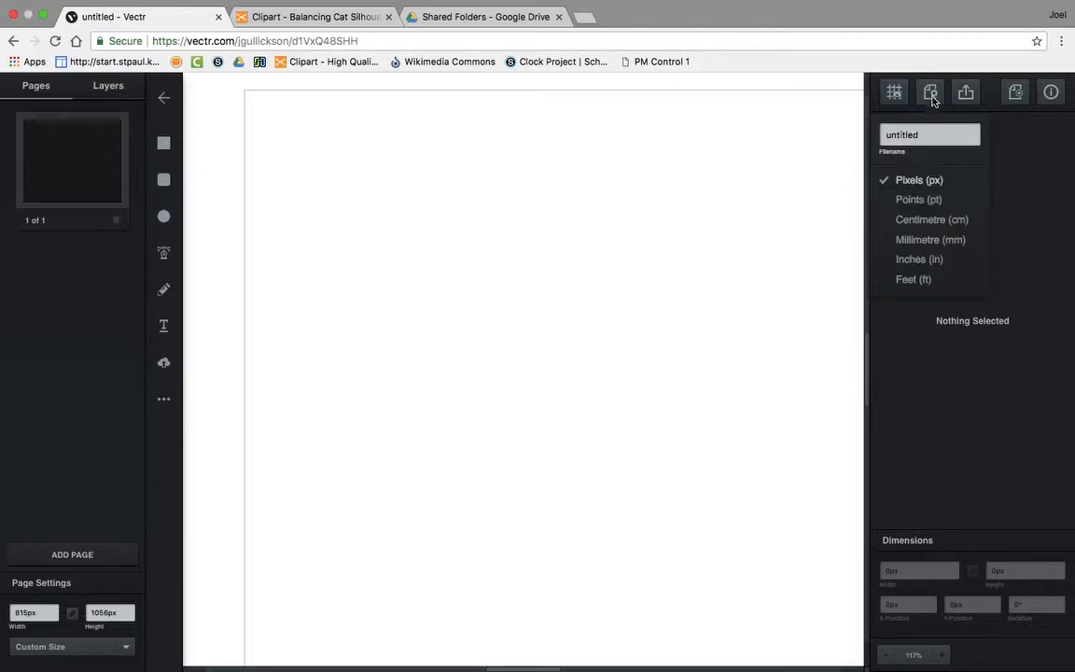
left_click(919, 261)
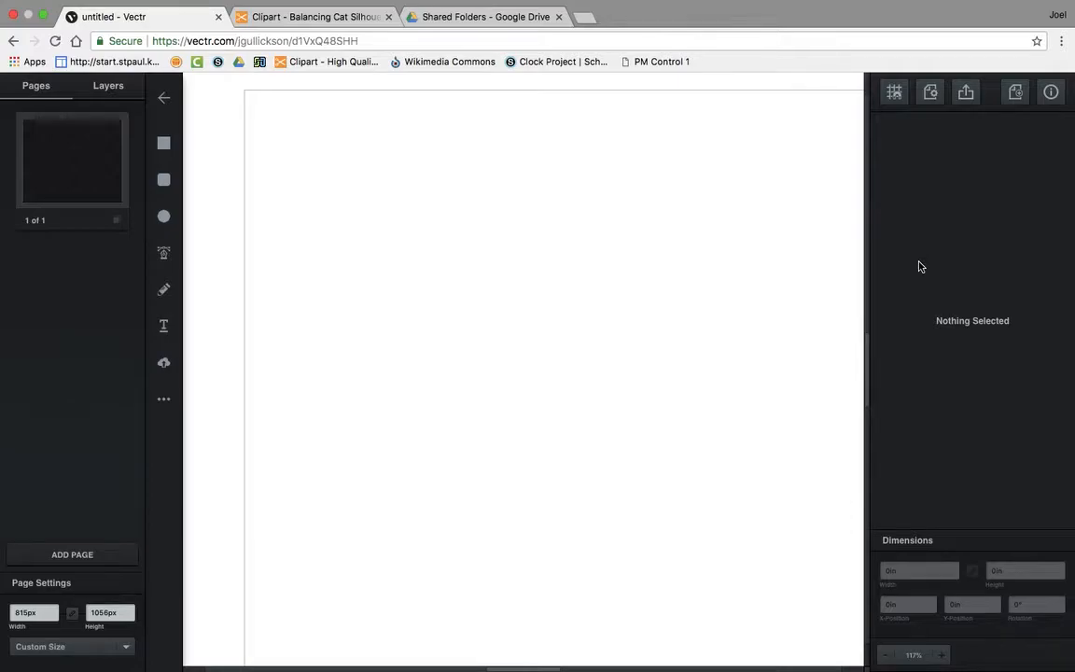
left_click(932, 96)
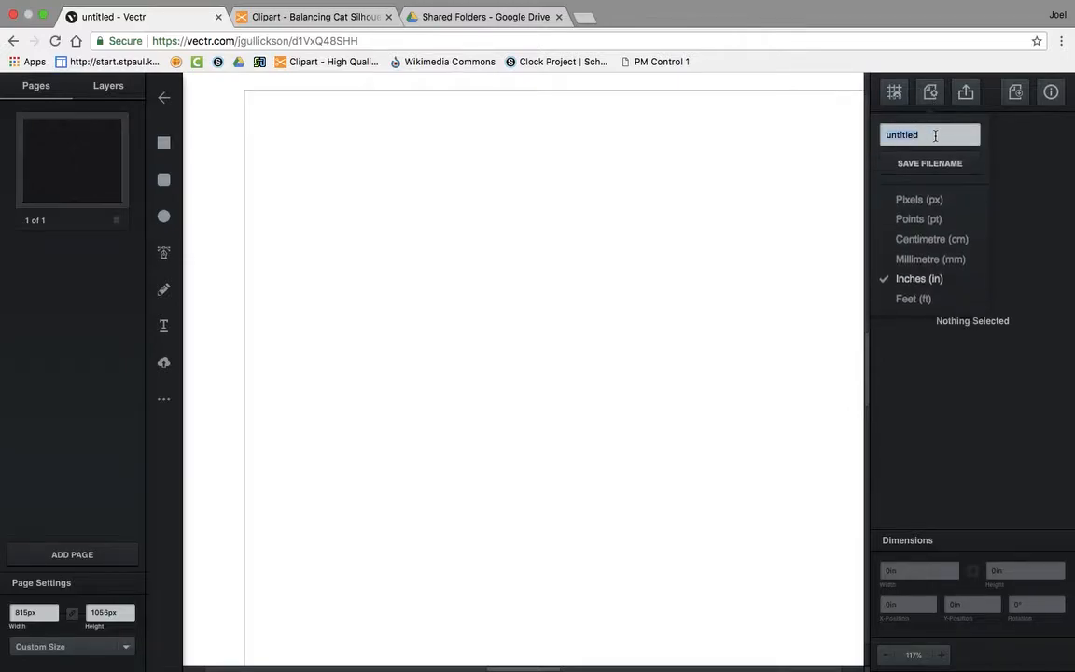
type("Cats_BobG")
left_click(922, 167)
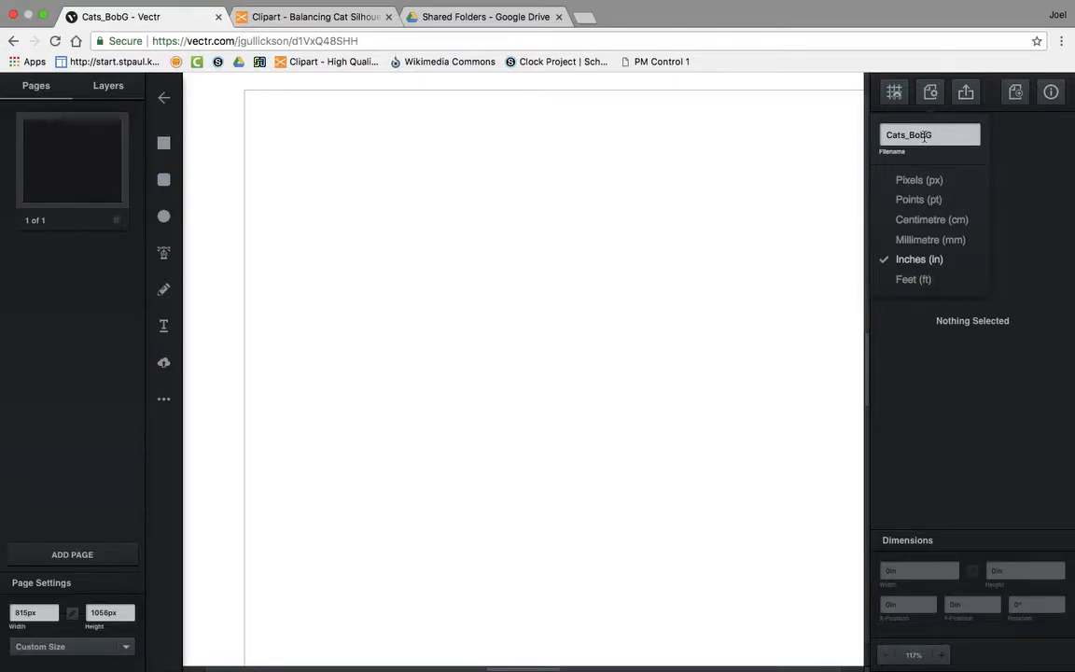
Switch the document units to points.
left_click(918, 199)
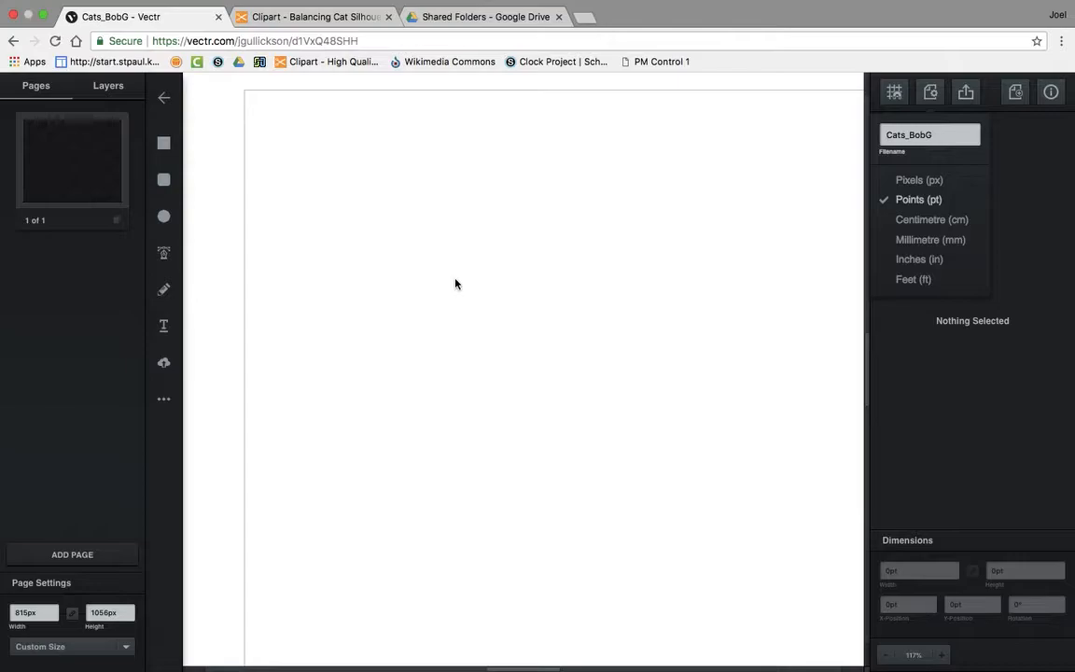
scroll(490, 290, "down", 3)
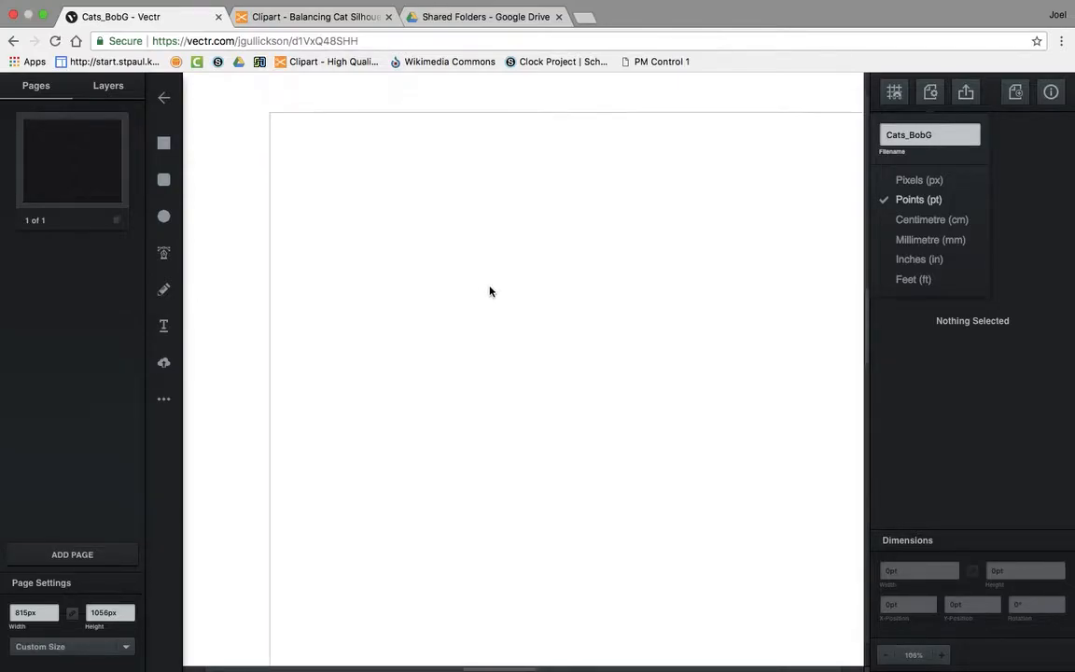
scroll(504, 291, "down", 1)
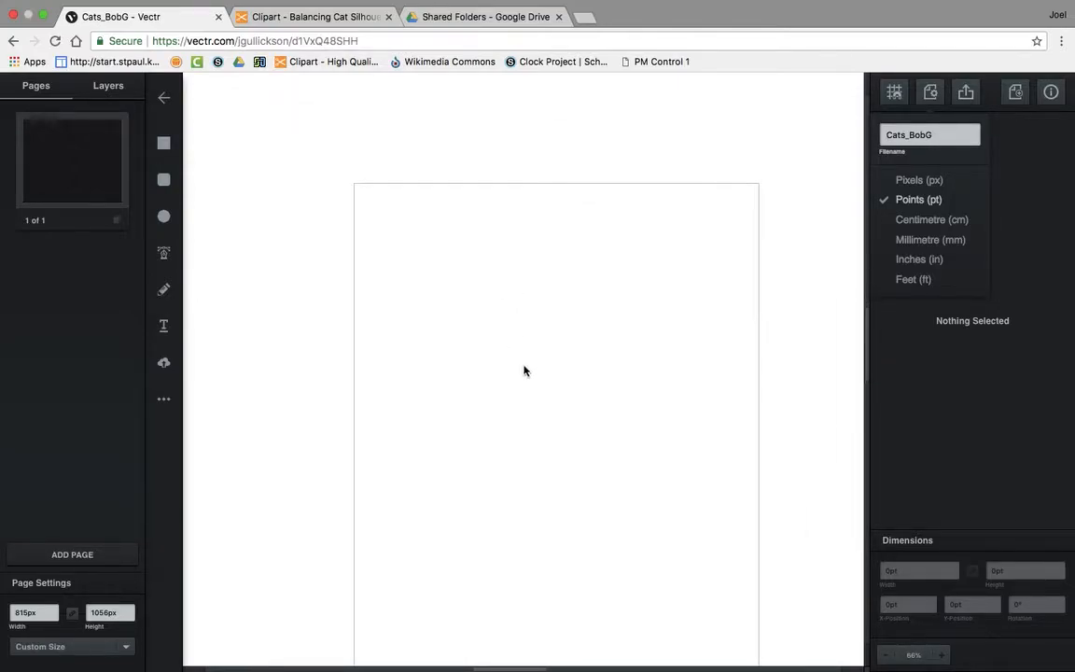
scroll(523, 370, "down", 2)
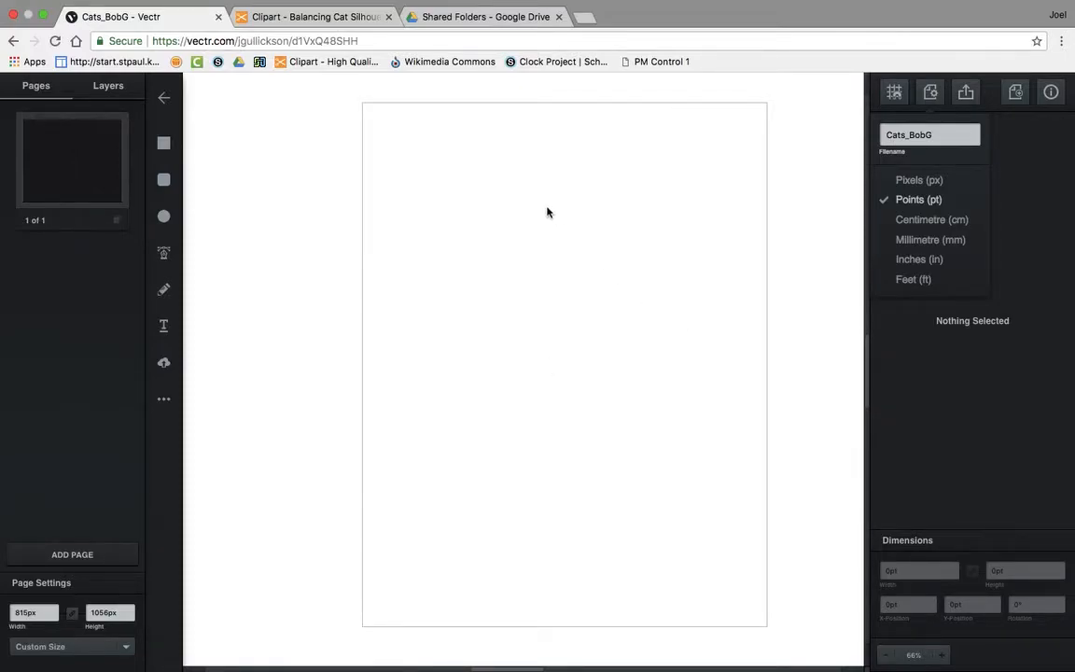
scroll(591, 219, "down", 1)
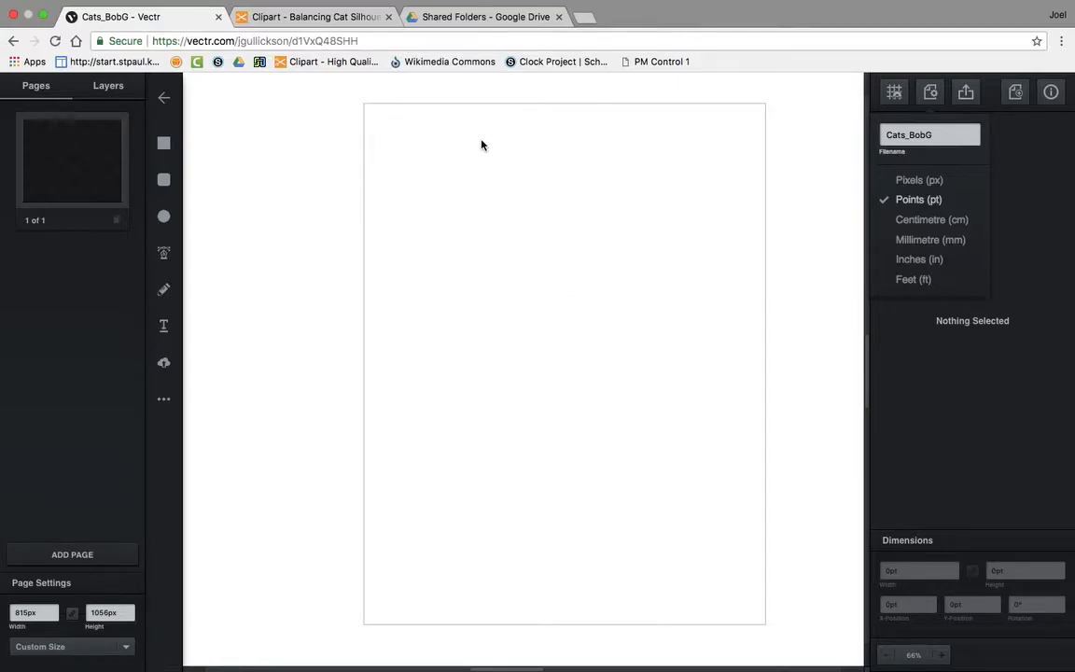
Switch to Openclipart and search for "cat silhouette" clipart.
left_click(305, 19)
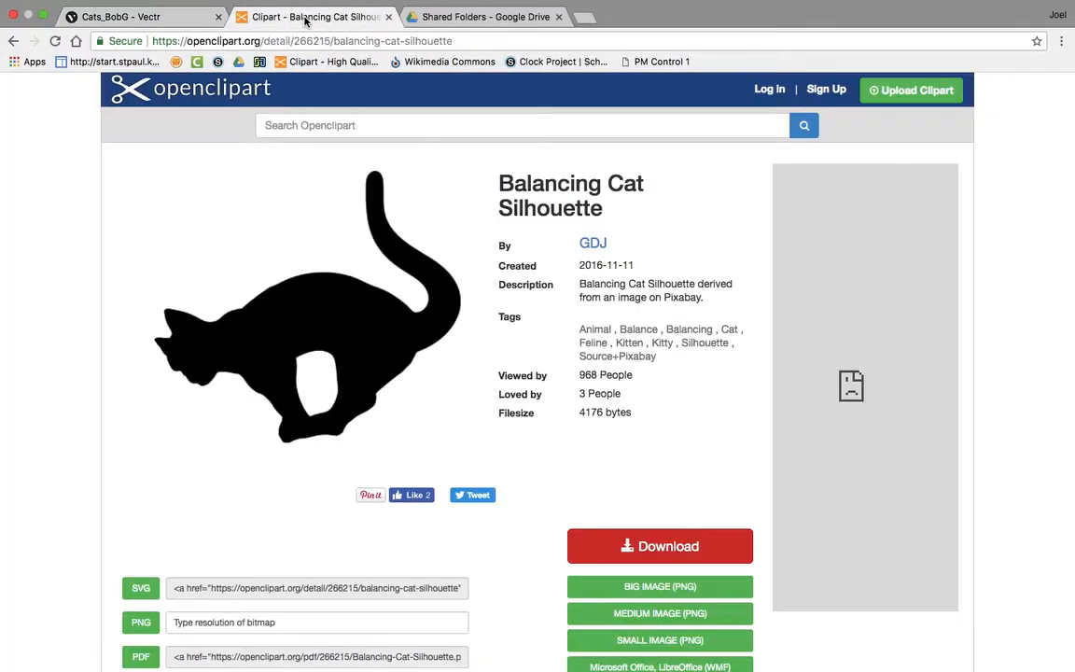
left_click(405, 132)
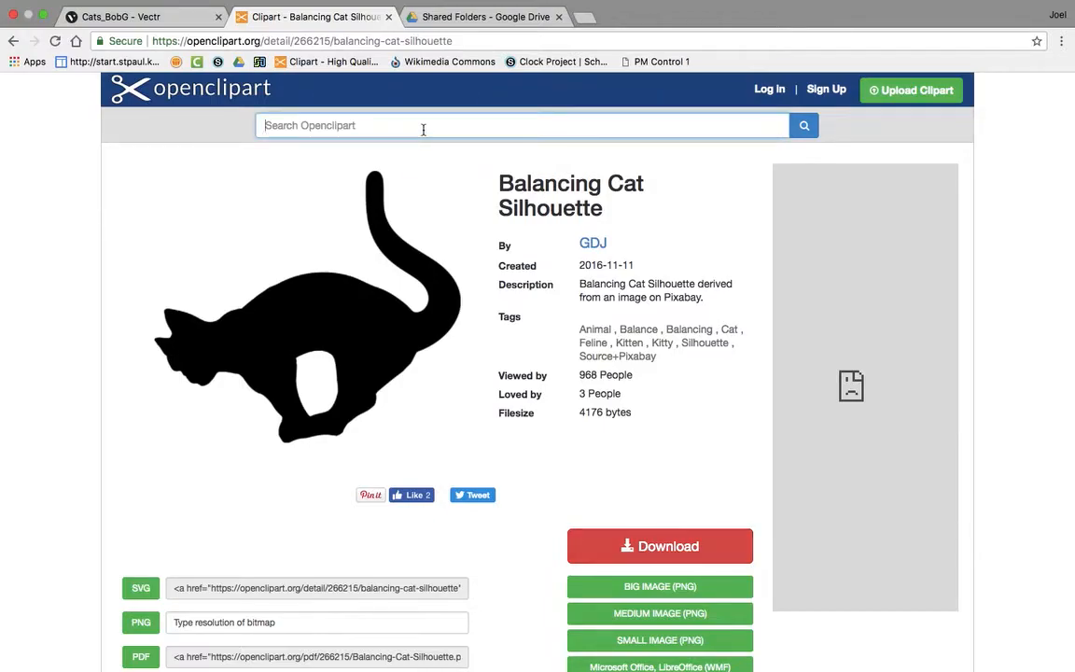
type("cat silhouette")
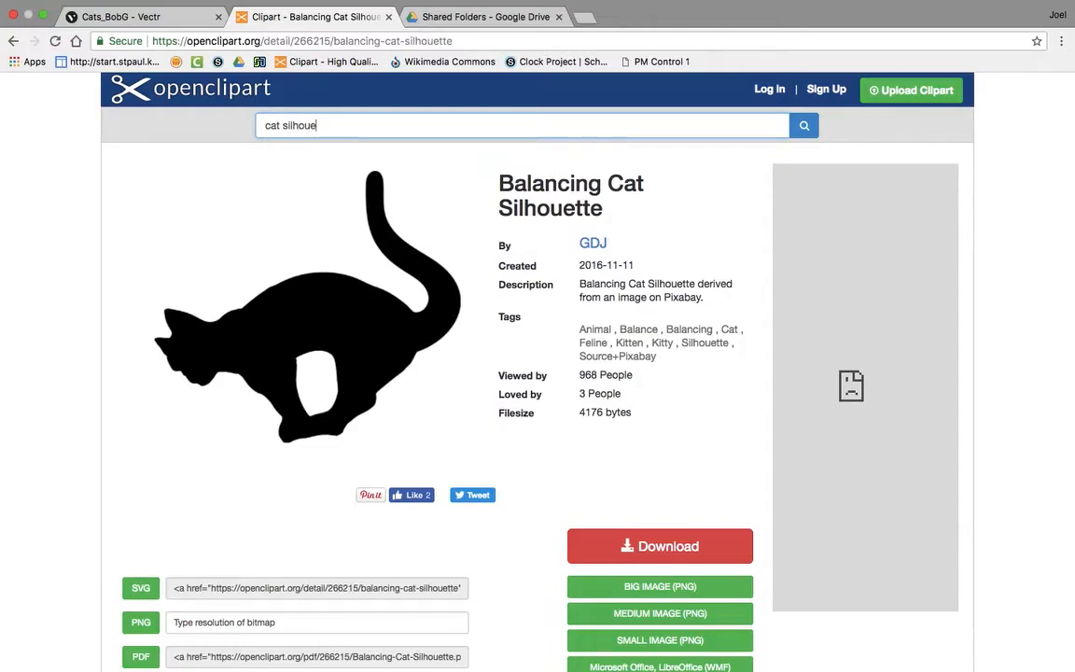
key("Return")
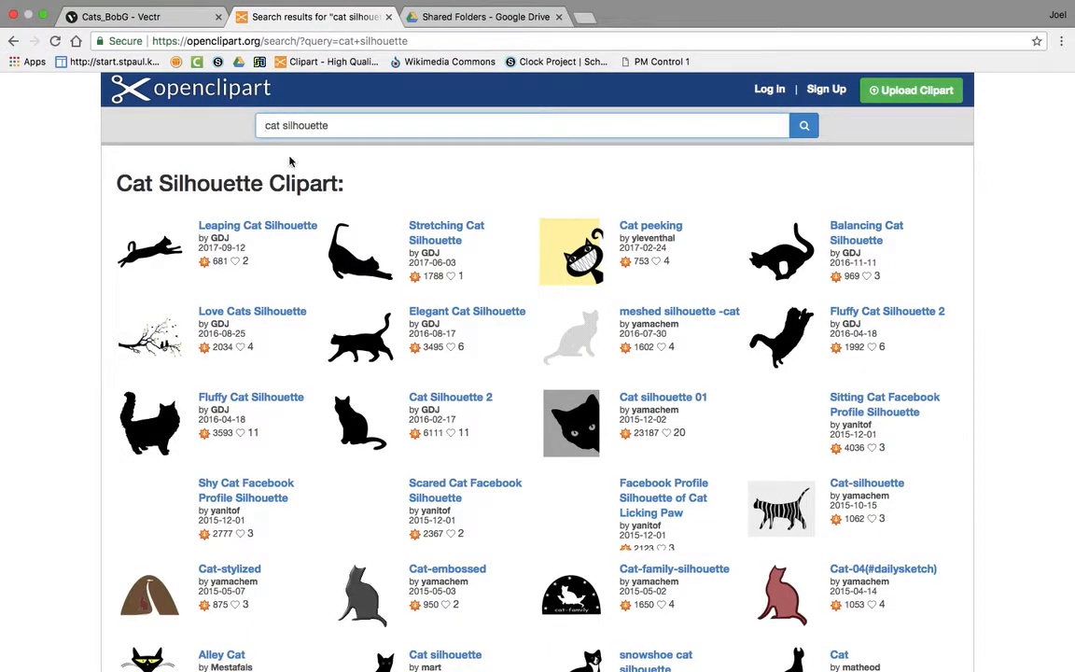
scroll(347, 288, "down", 5)
scroll(347, 287, "up", 5)
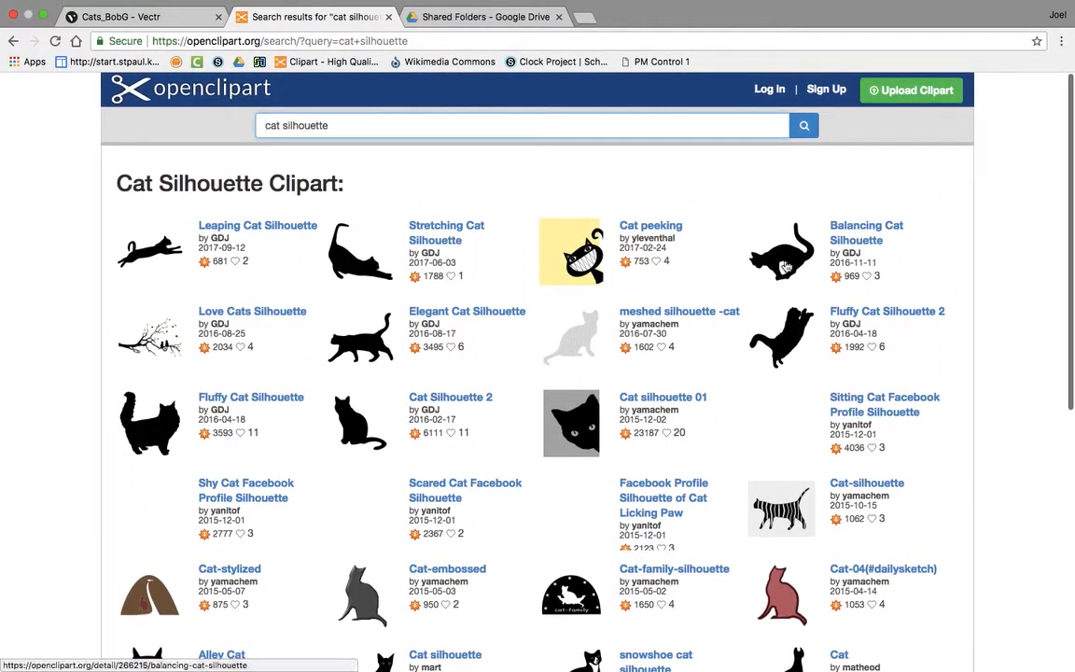
Open the Balancing Cat Silhouette clipart and download it as an SVG file.
left_click(860, 229)
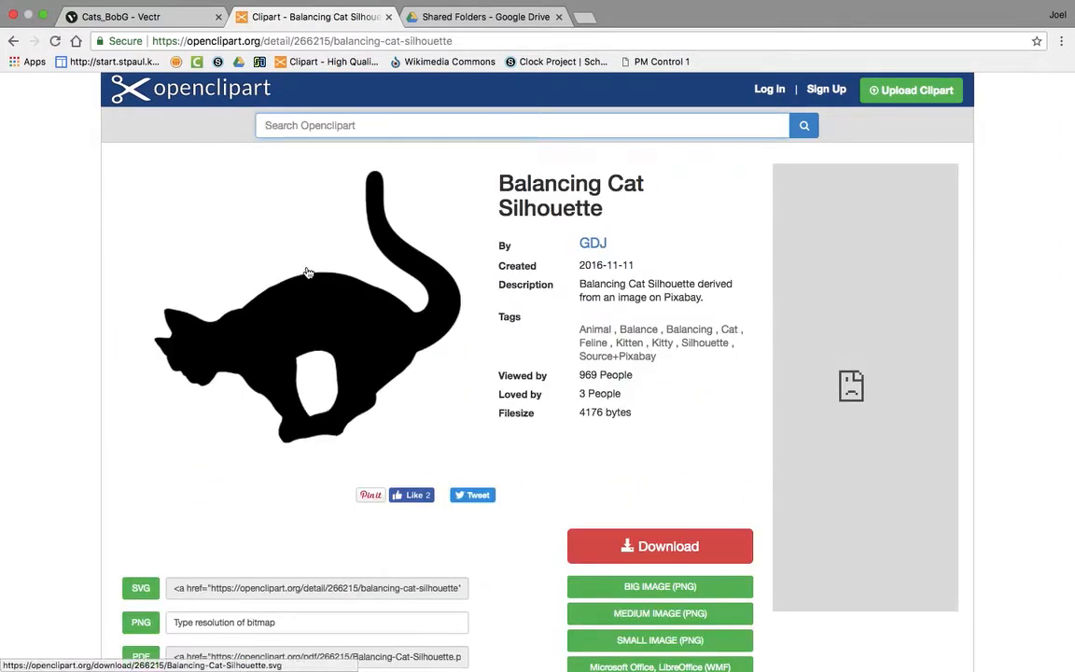
scroll(650, 319, "down", 3)
scroll(636, 298, "up", 4)
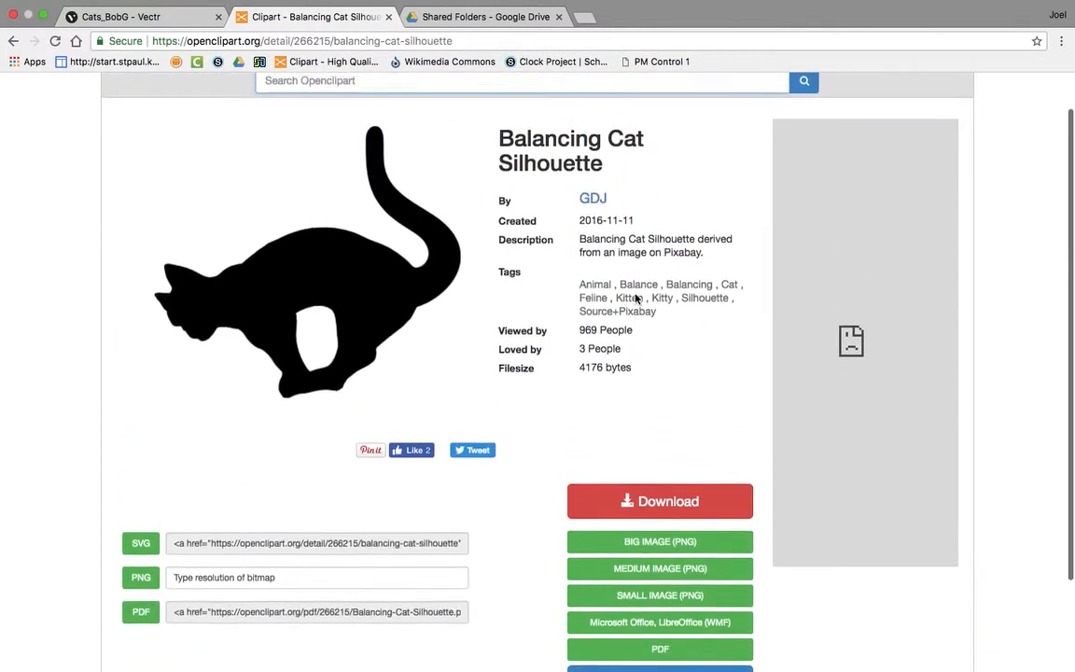
scroll(636, 298, "down", 2)
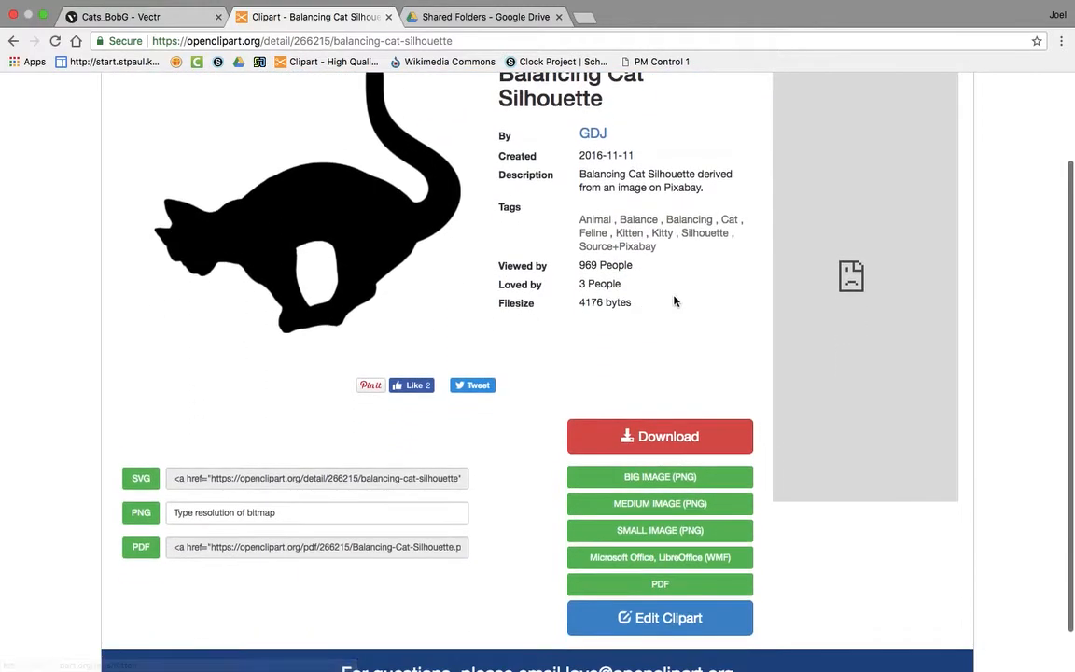
left_click(656, 449)
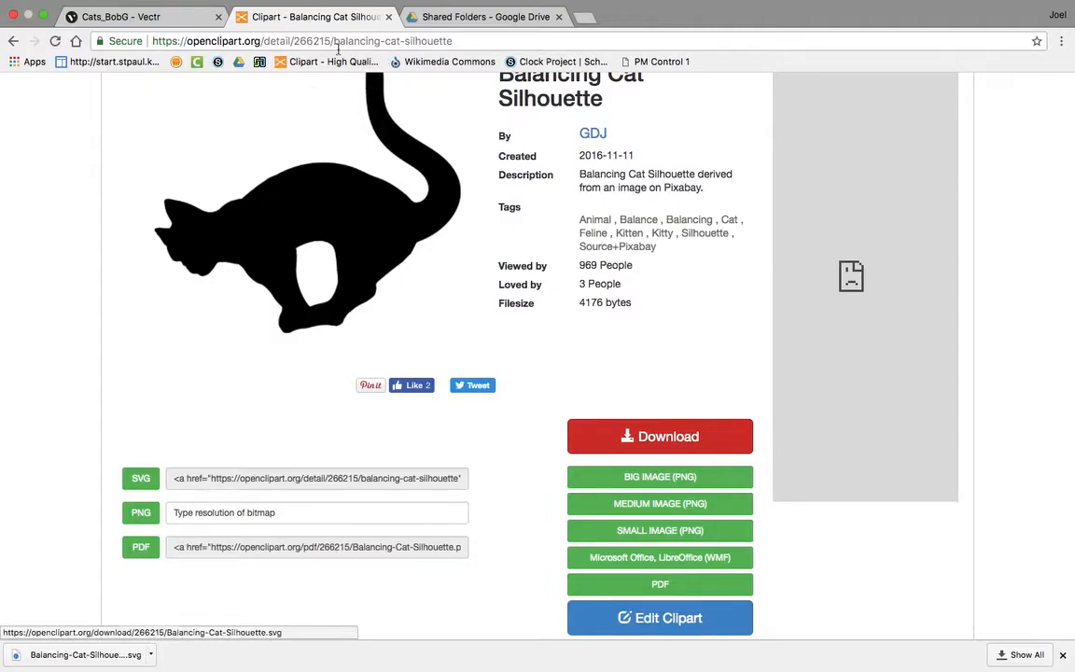
Switch back to Vectr and import Balancing-Cat-Silhouette.svg from Downloads onto the page.
left_click(160, 21)
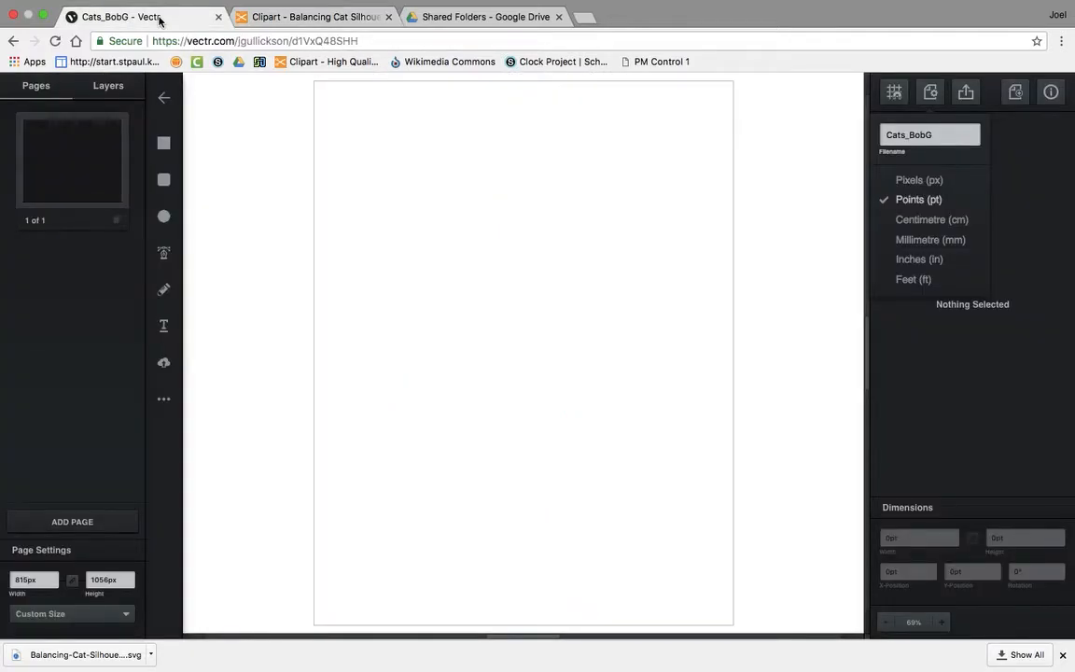
left_click(166, 368)
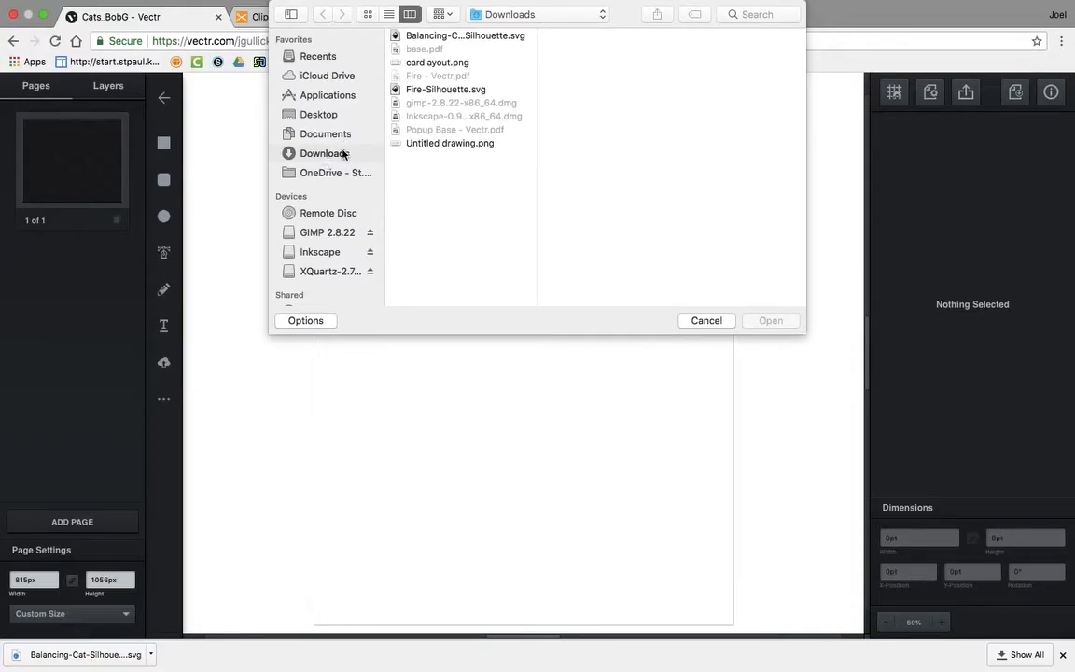
left_click(502, 37)
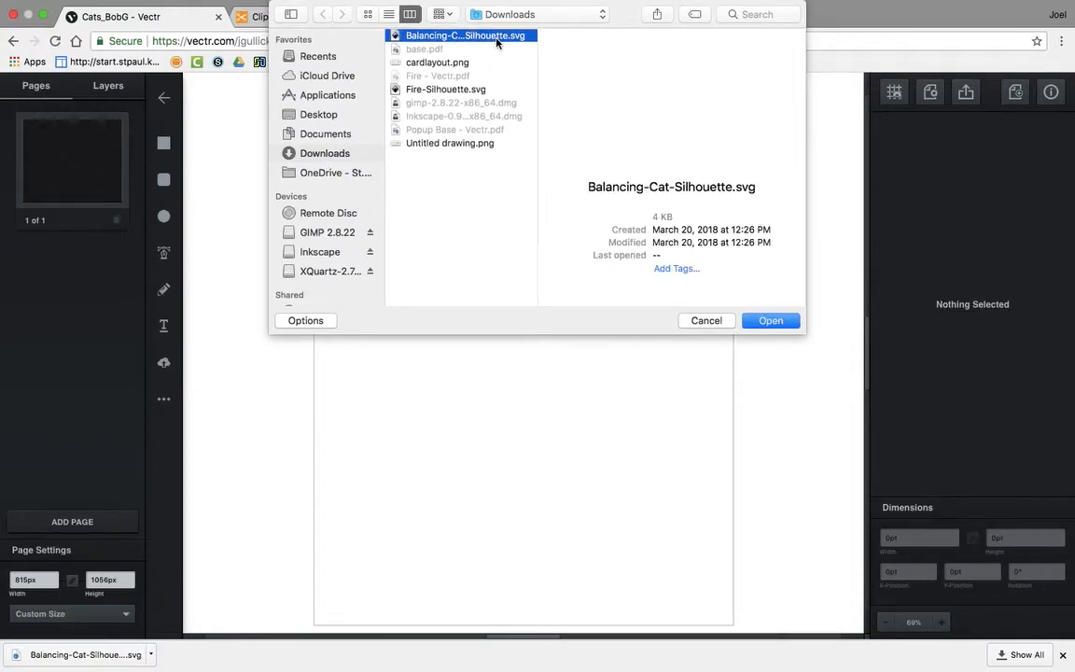
left_click(782, 322)
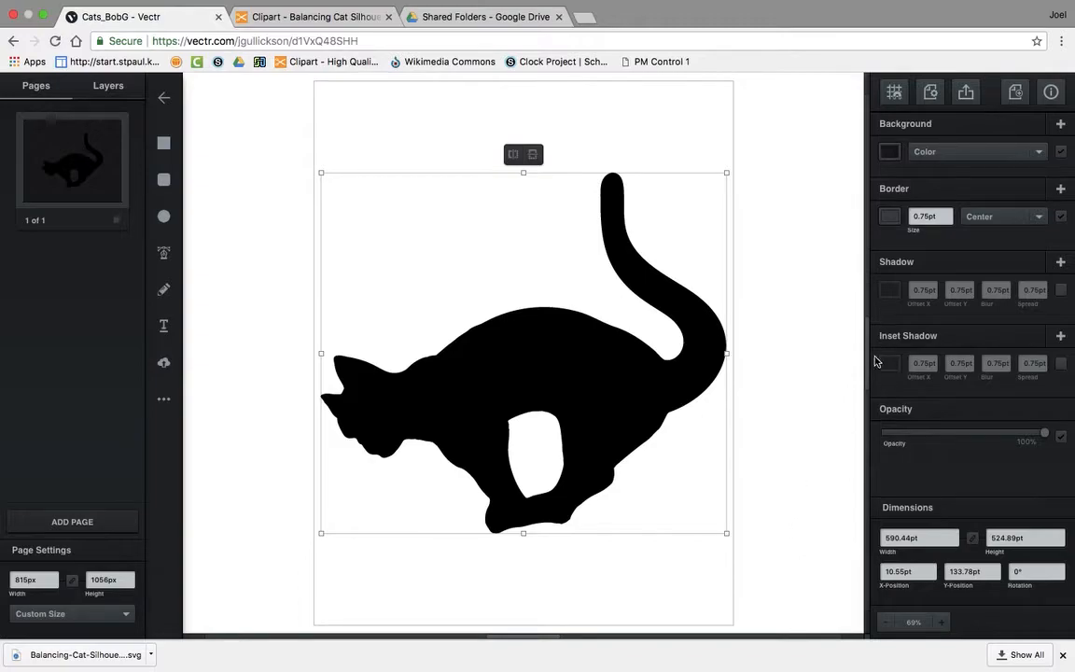
Set the document units to inches.
left_click(930, 95)
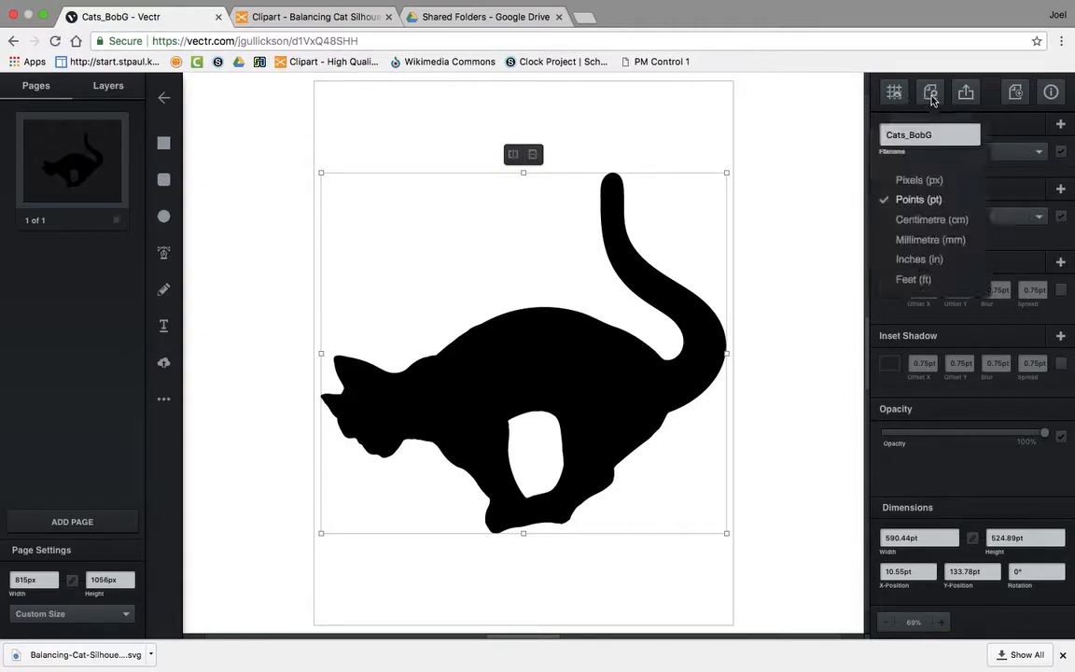
left_click(920, 263)
left_click(921, 263)
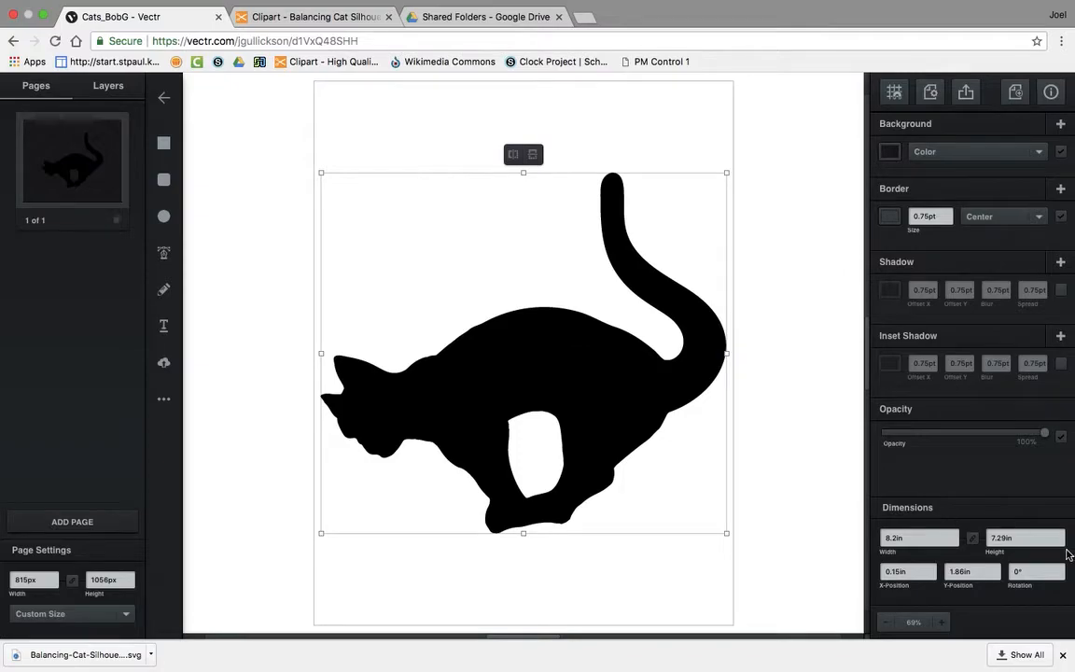
Set the cat's height to 3.5 in and move it to the page's upper-left corner, at about X 0.12 in, Y 0.15 in.
left_click(1006, 537)
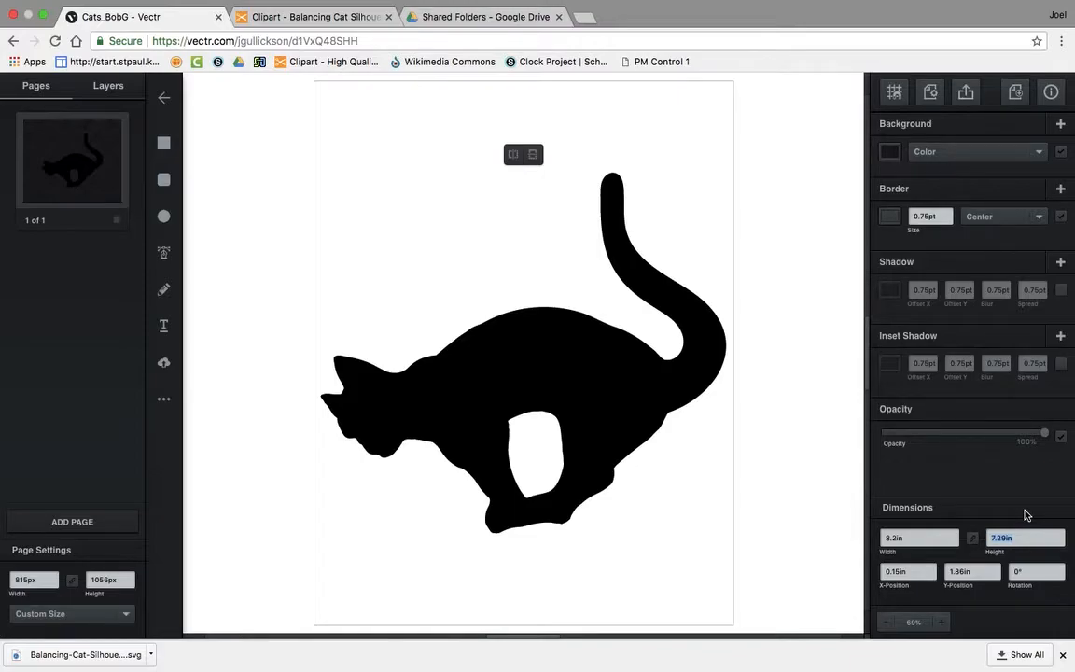
type("3.5")
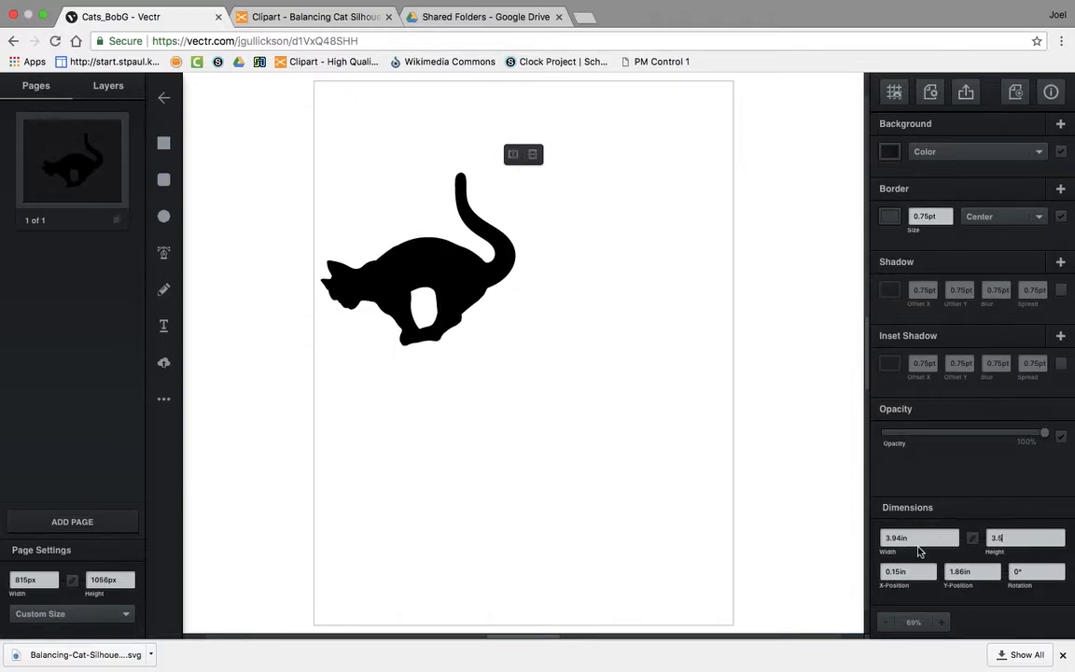
left_click(426, 252)
left_click_drag(427, 254, 427, 182)
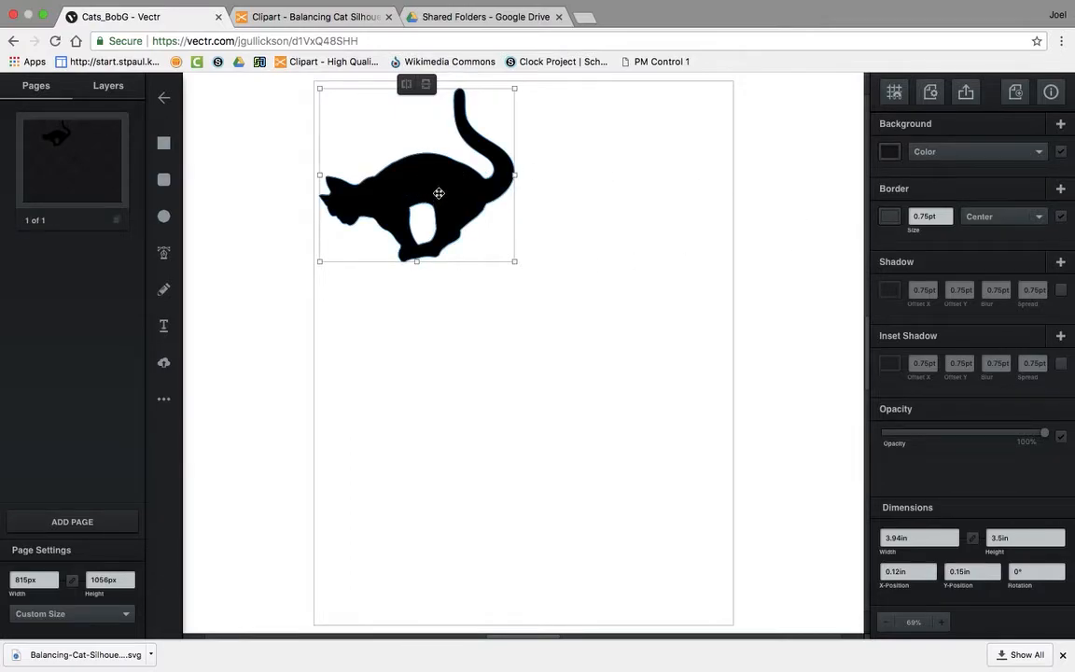
Set the cat's background colour to white (#ffffff) at 100% opacity.
left_click(888, 154)
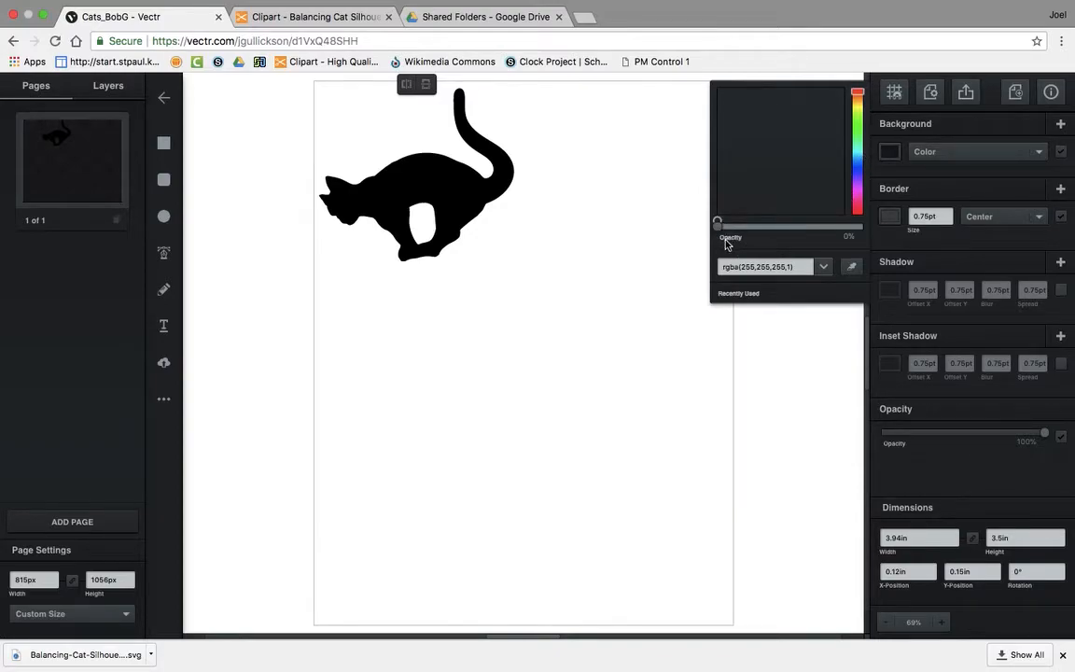
left_click_drag(727, 229, 912, 229)
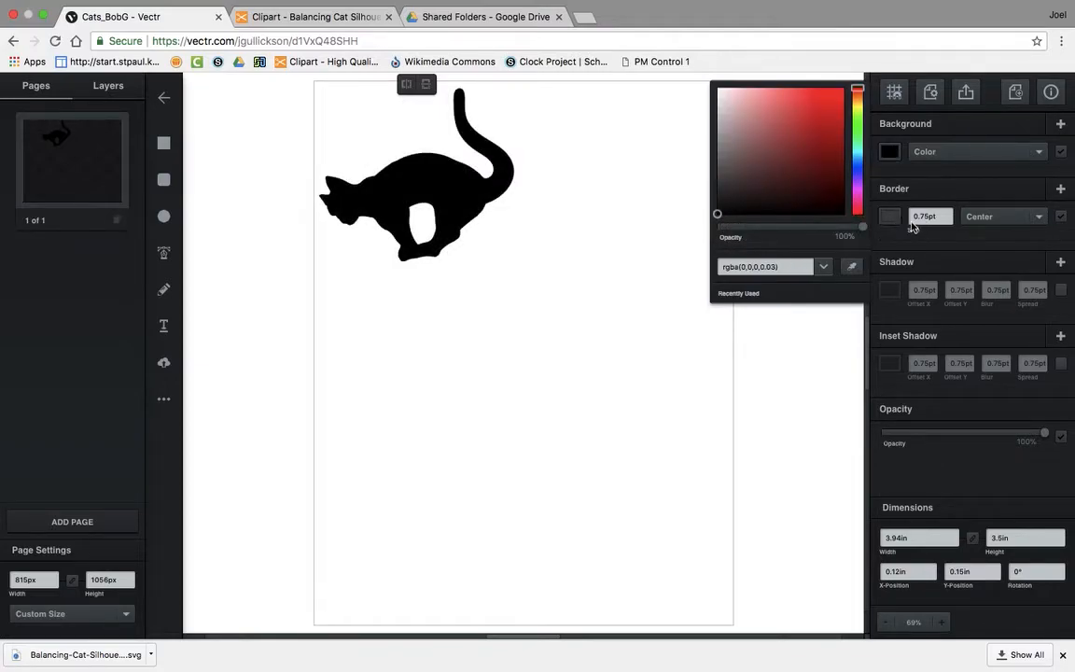
left_click(720, 93)
left_click_drag(720, 93, 712, 84)
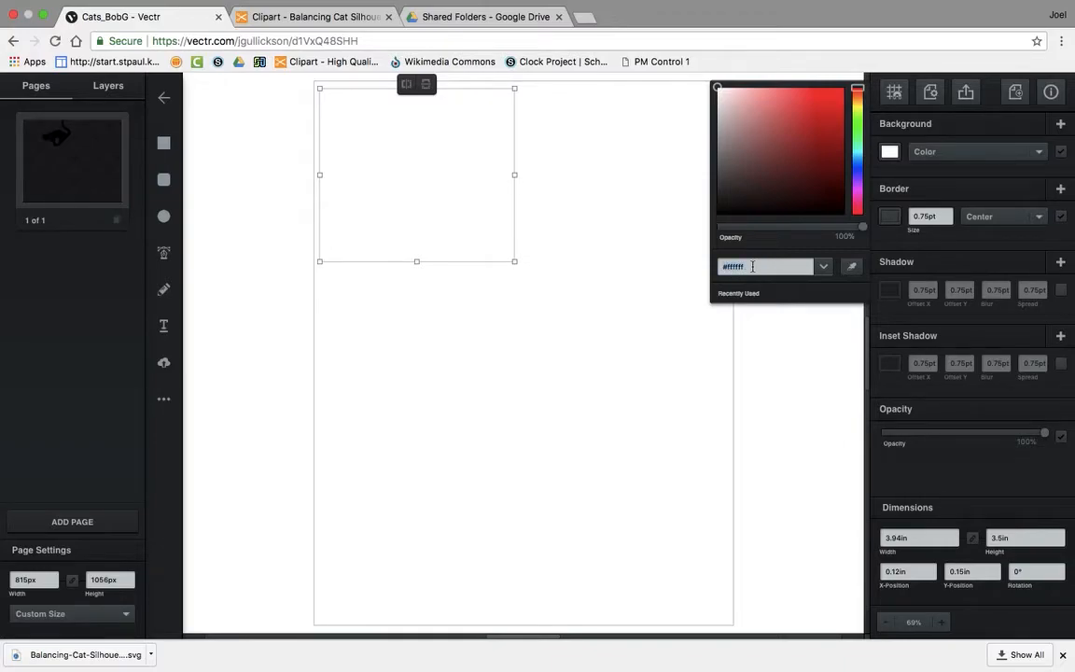
type("#")
left_click(719, 91)
mouse_move(718, 91)
left_mouse_down()
mouse_move(723, 99)
mouse_move(710, 82)
left_mouse_up()
Set the cat's border colour to red (#ff0000) at 100% opacity.
left_click(888, 222)
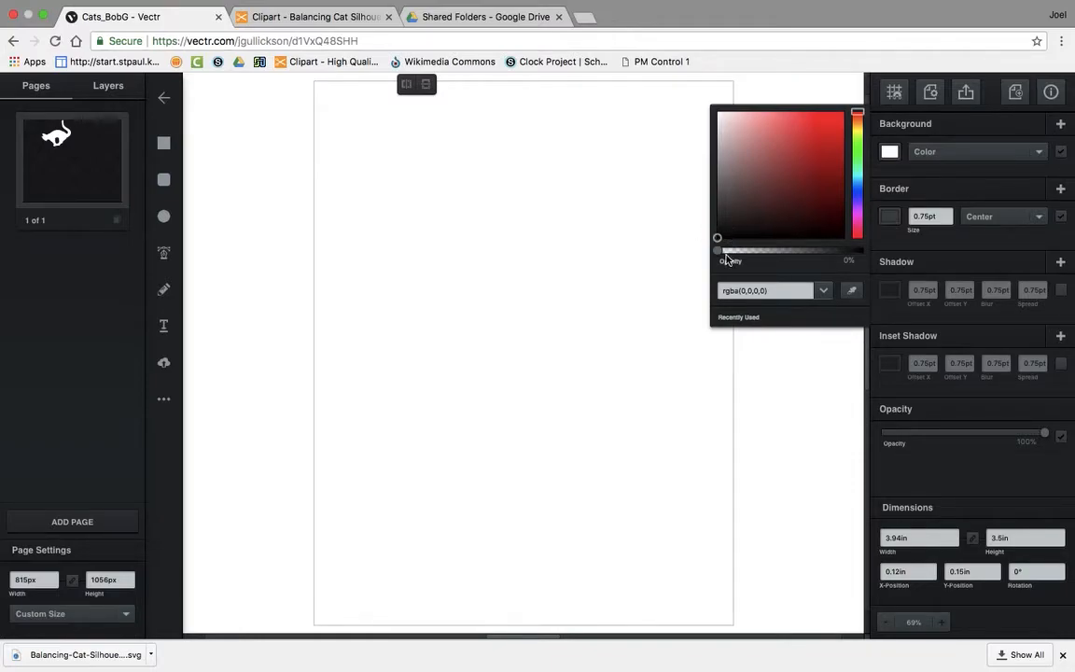
left_click_drag(720, 259, 939, 256)
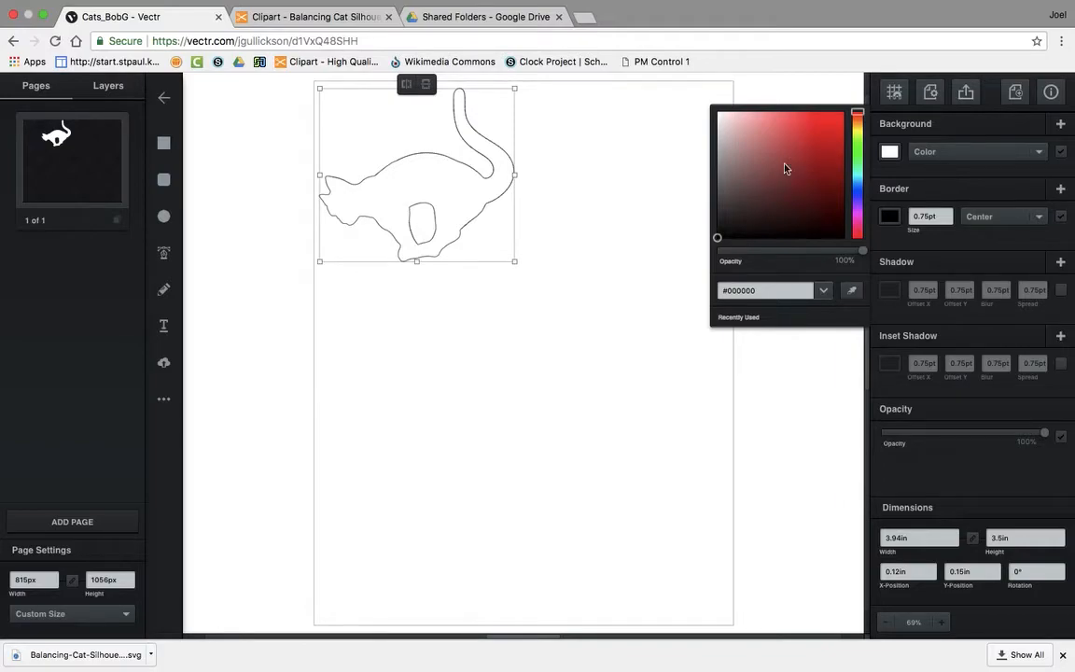
left_click(838, 124)
left_click_drag(837, 124, 865, 97)
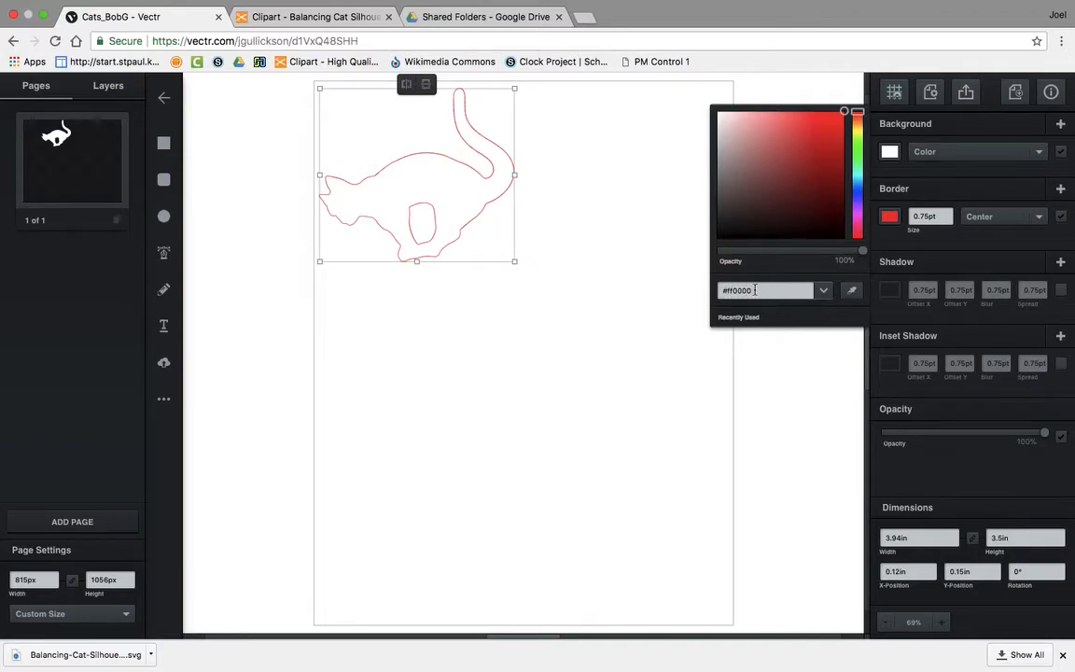
type("#")
Set the cat's border size to .07 pt and deselect the shape.
left_click(944, 219)
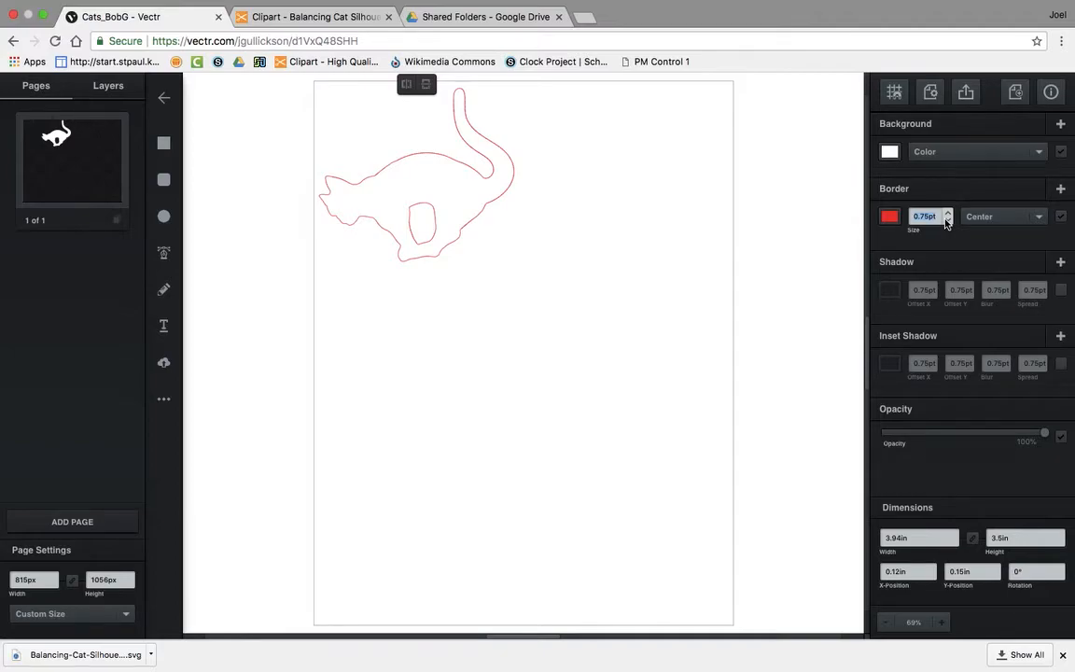
type(".07")
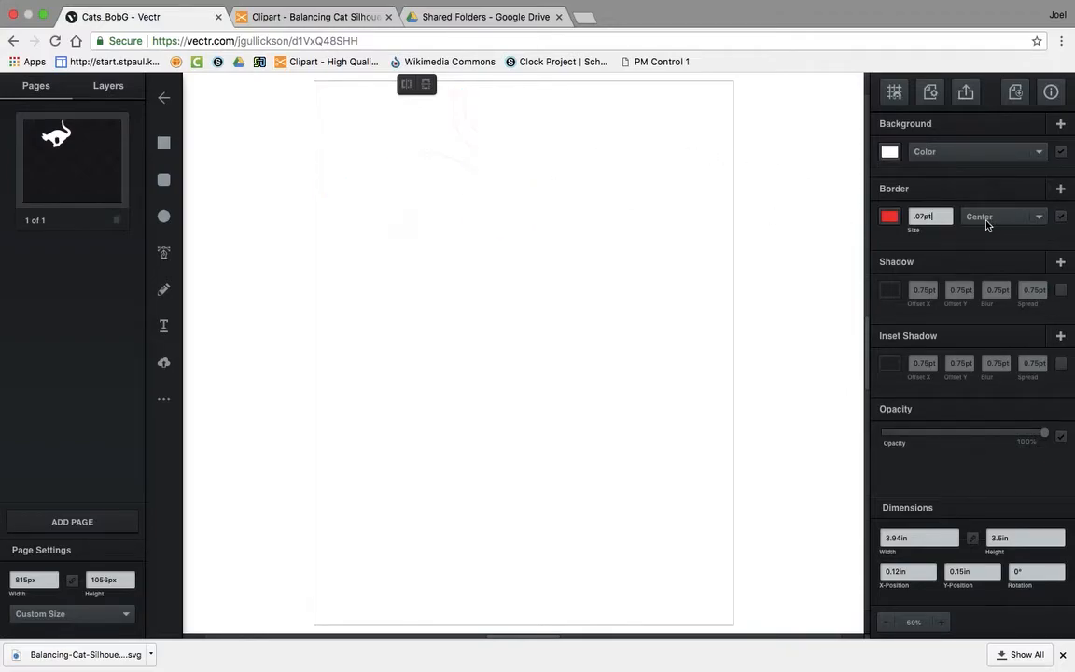
left_click(922, 217)
left_click(617, 232)
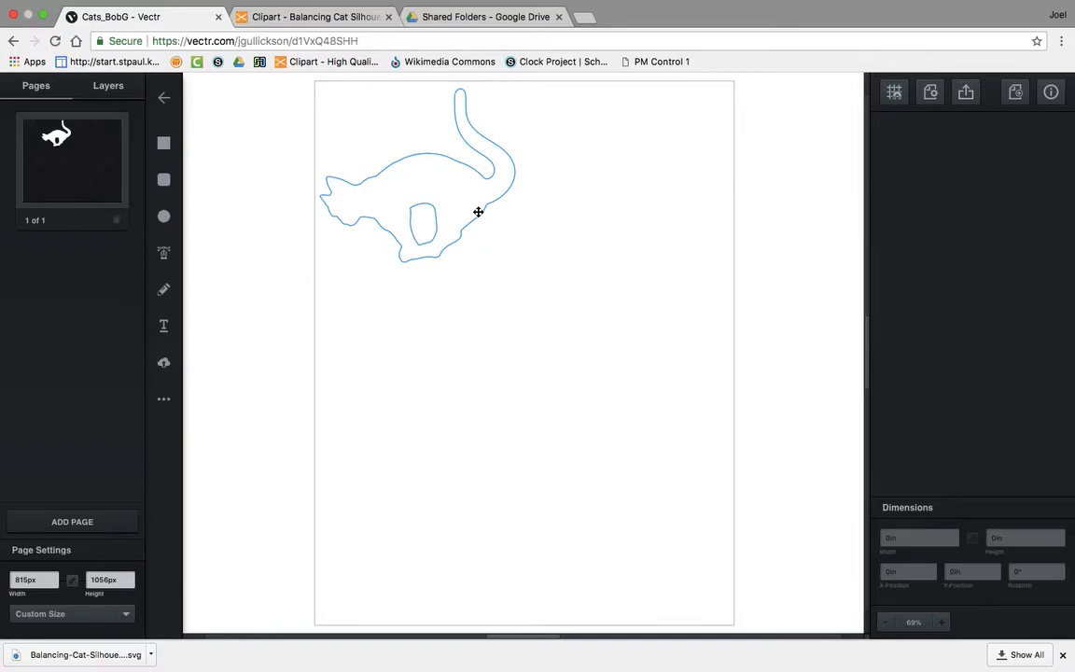
Duplicate the cat by copying and pasting, and move the copy beside the original at about X 4.24 in, Y 0.32 in.
left_click(478, 212)
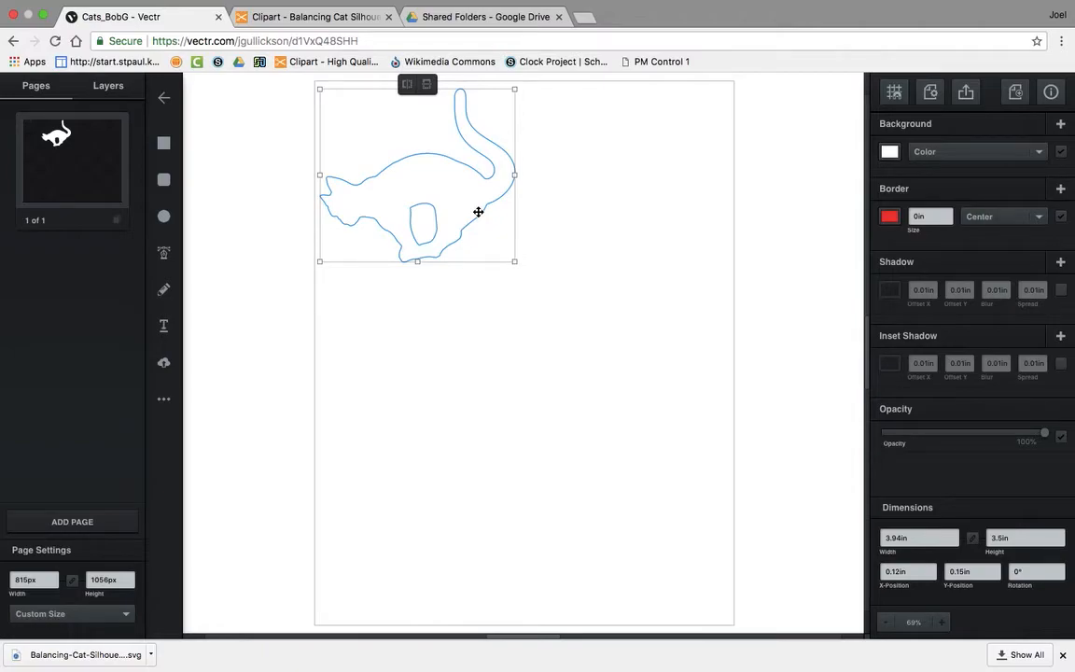
key("Delete")
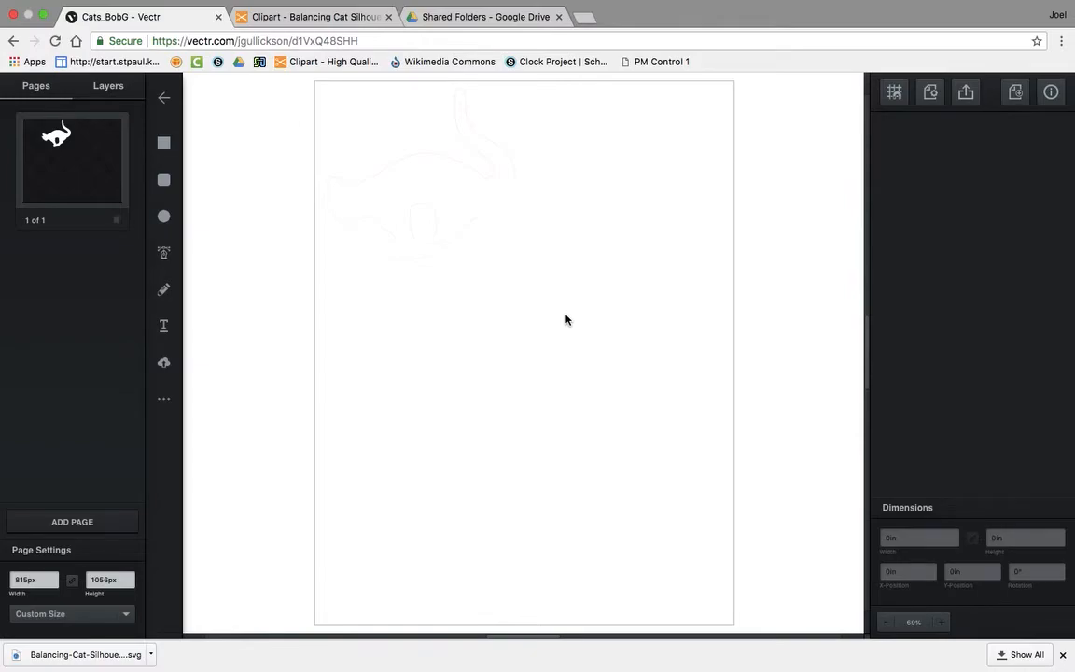
key("super+z")
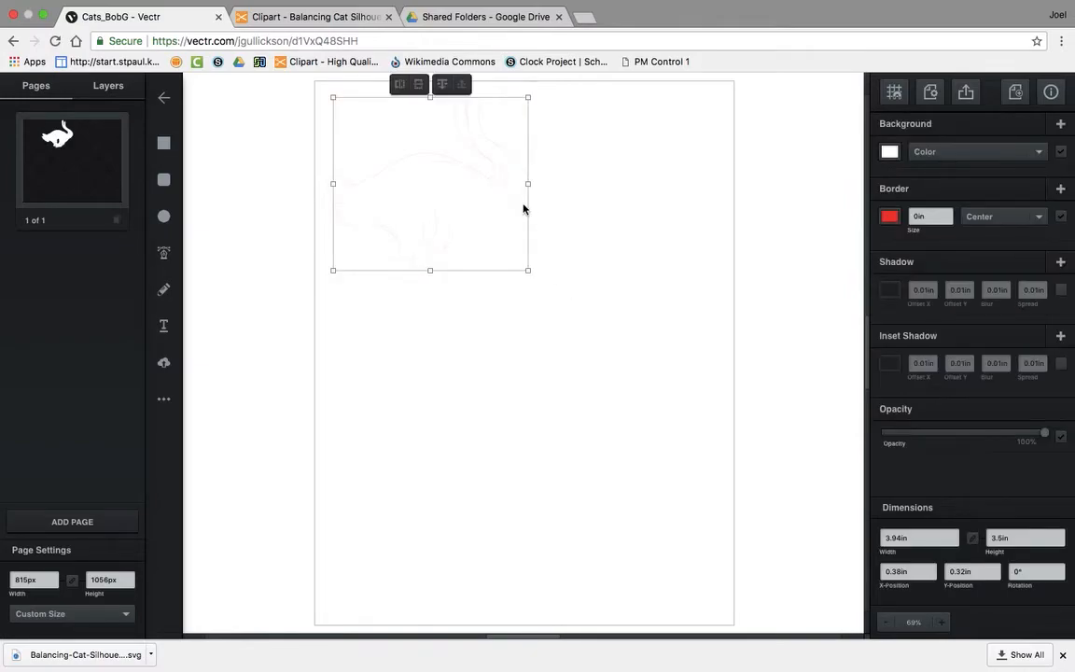
left_click_drag(510, 209, 698, 212)
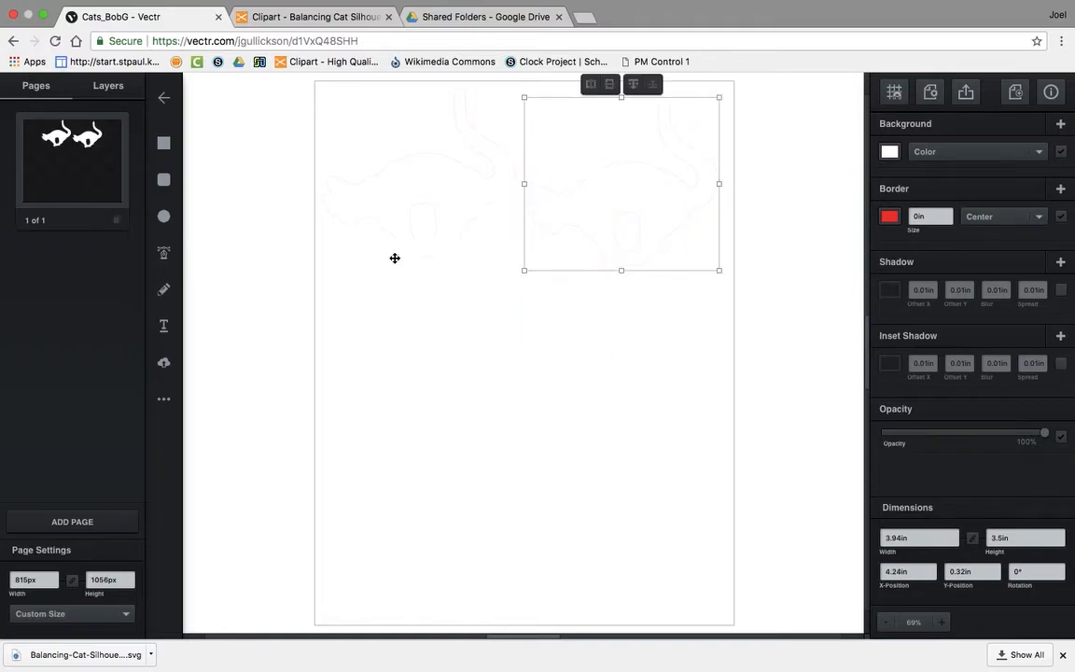
left_click(569, 403)
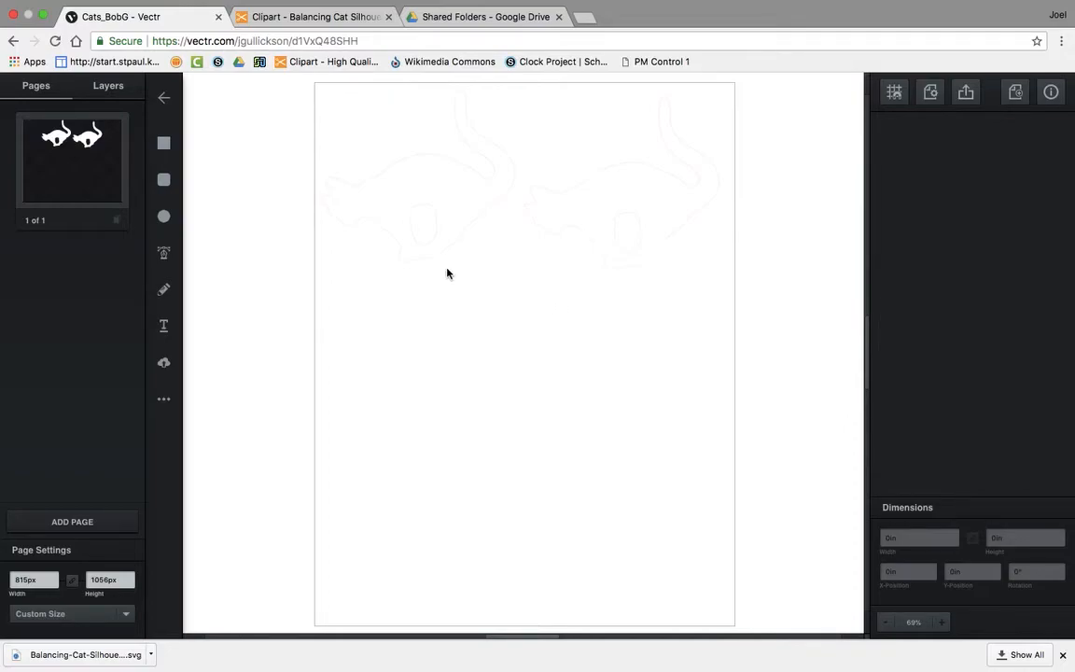
Export the page through printing as a PDF named Cats_BobG - Vectr.pdf, saved in Downloads.
left_click(965, 96)
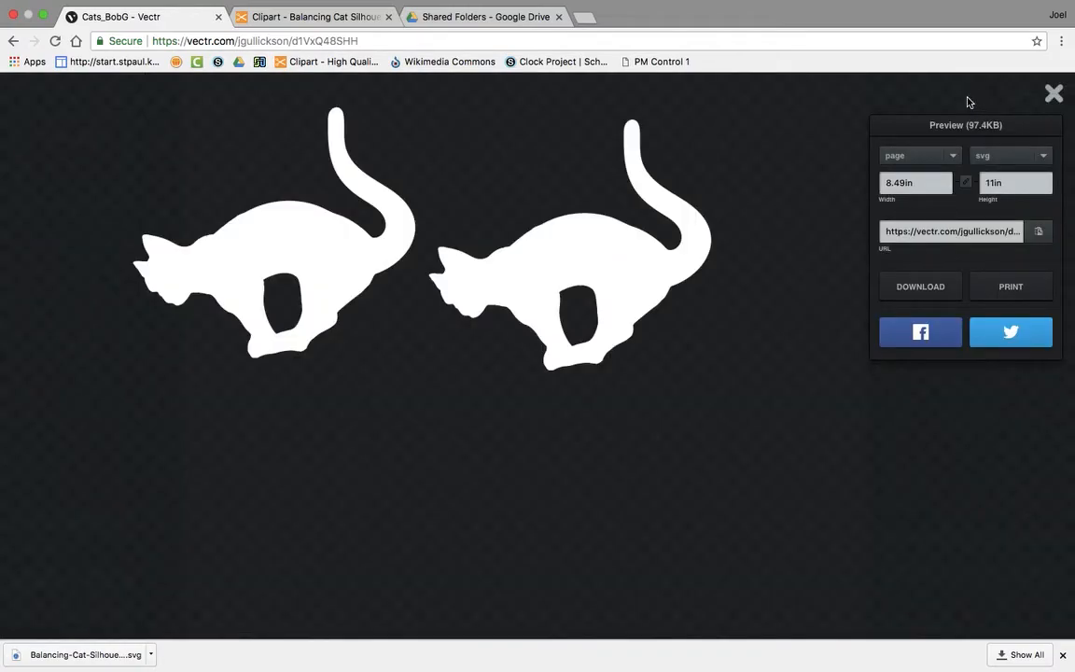
left_click(1042, 290)
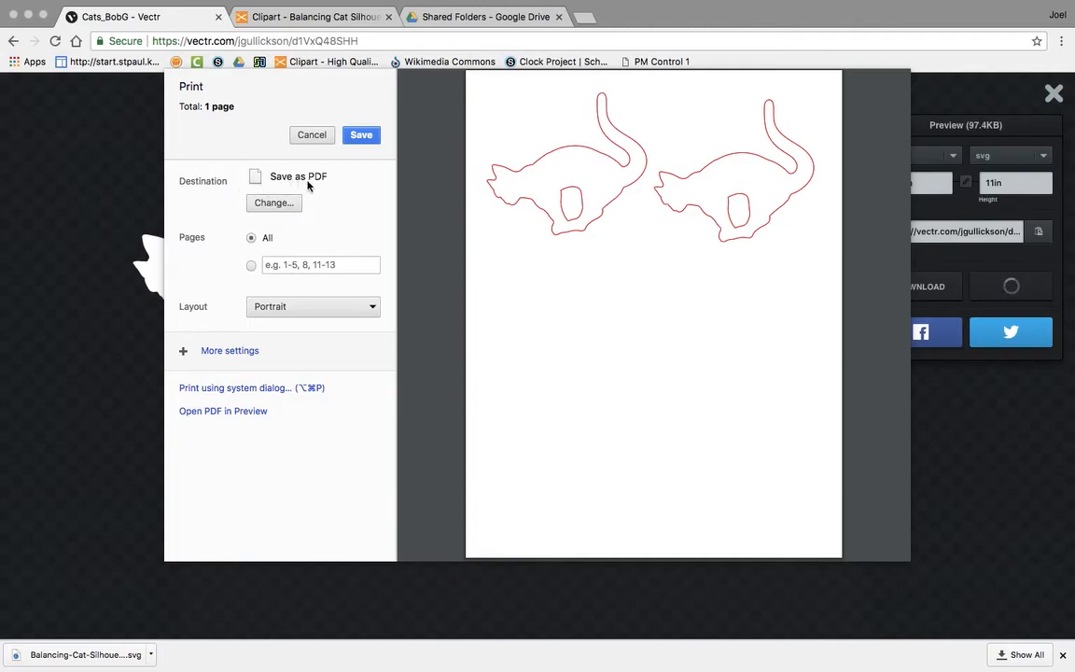
left_click(366, 138)
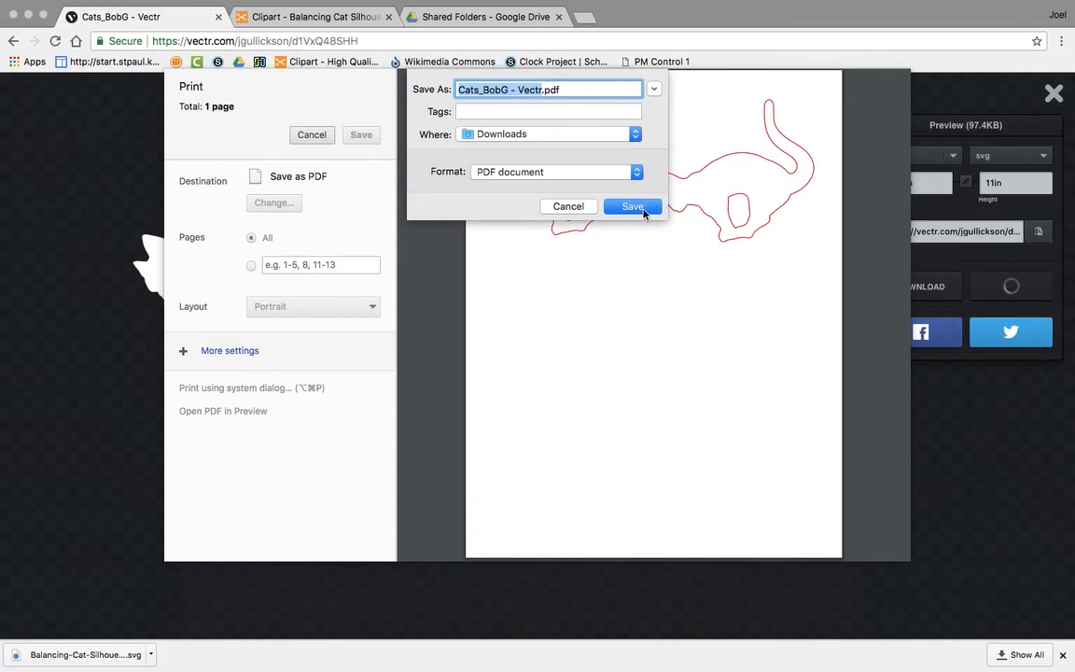
left_click(635, 210)
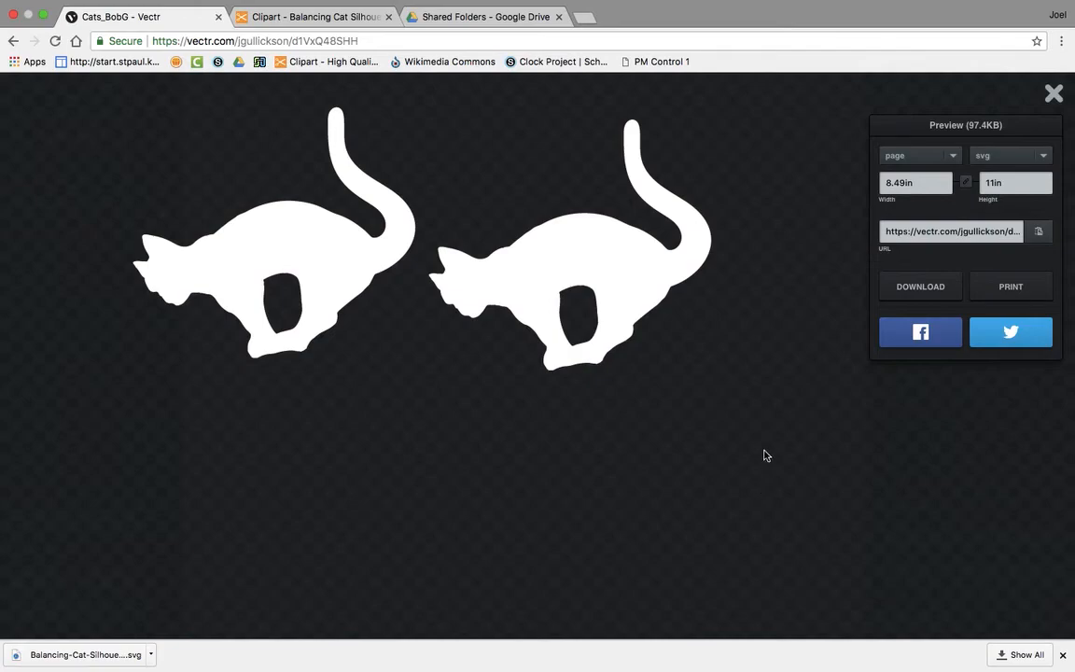
Switch to Google Drive and try to upload Cats_BobG - Vectr.pdf from Downloads into the shared folder Period05_Design.
left_click(452, 18)
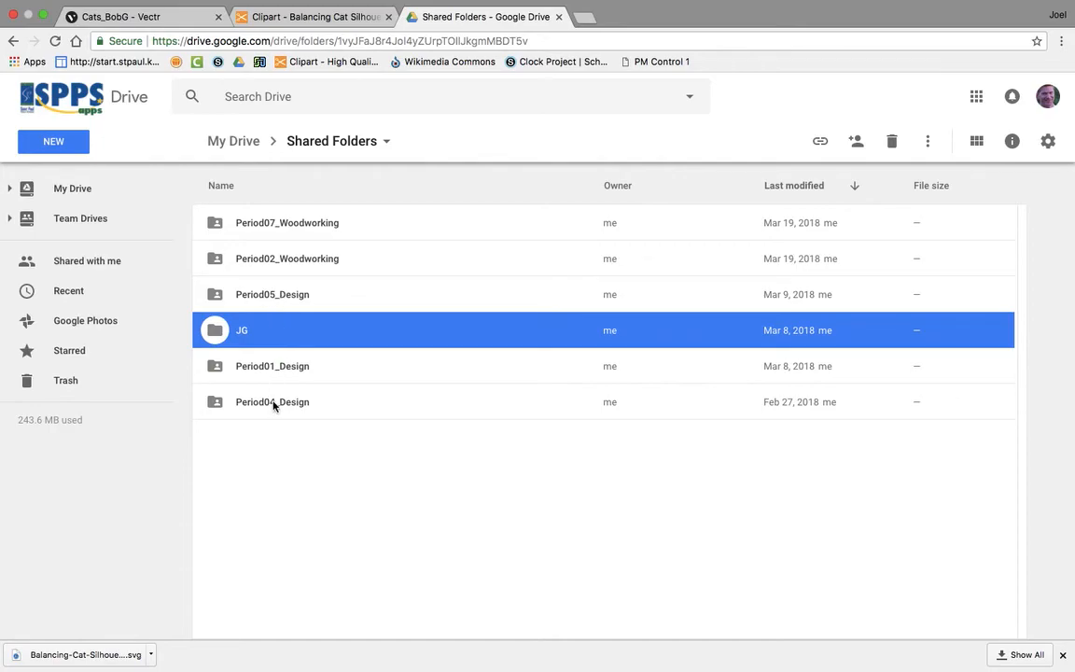
double_click(281, 297)
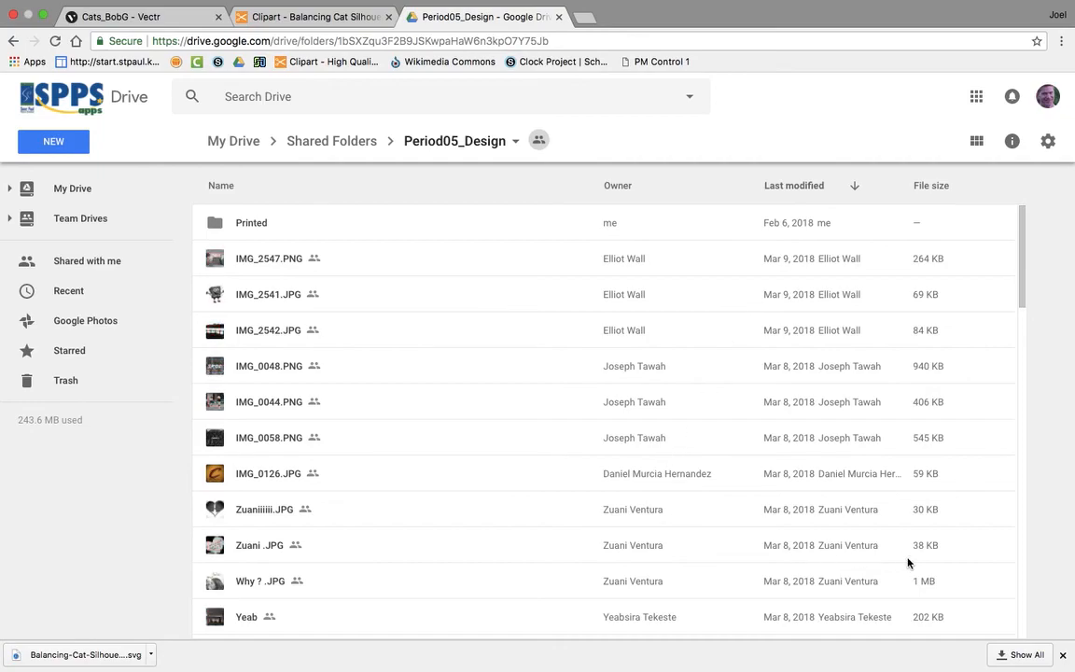
left_click(66, 149)
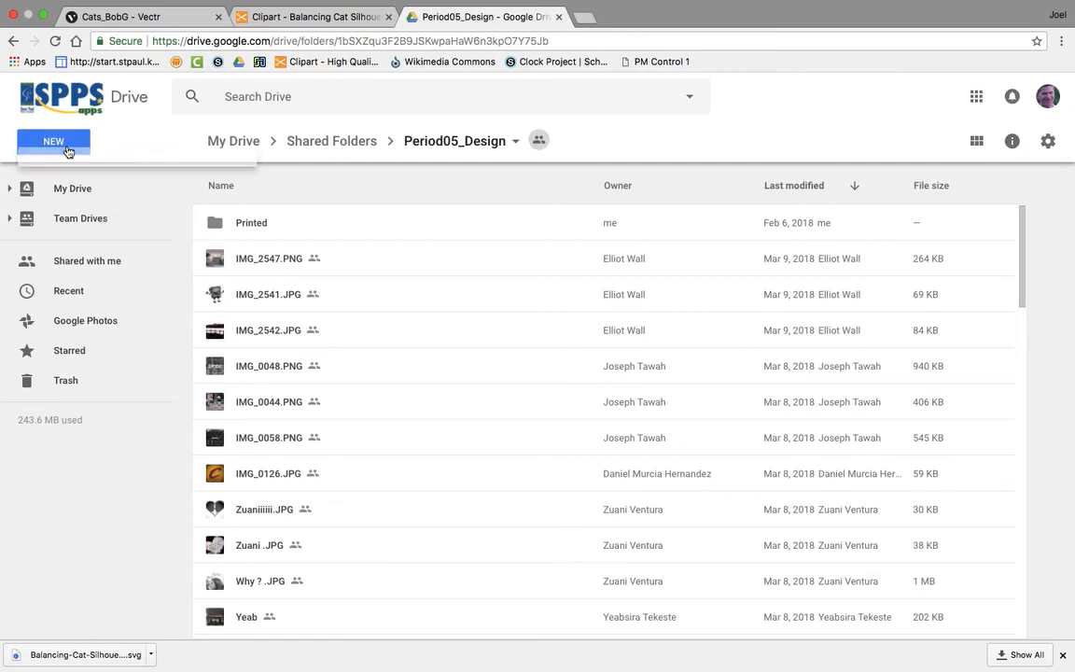
left_click(93, 219)
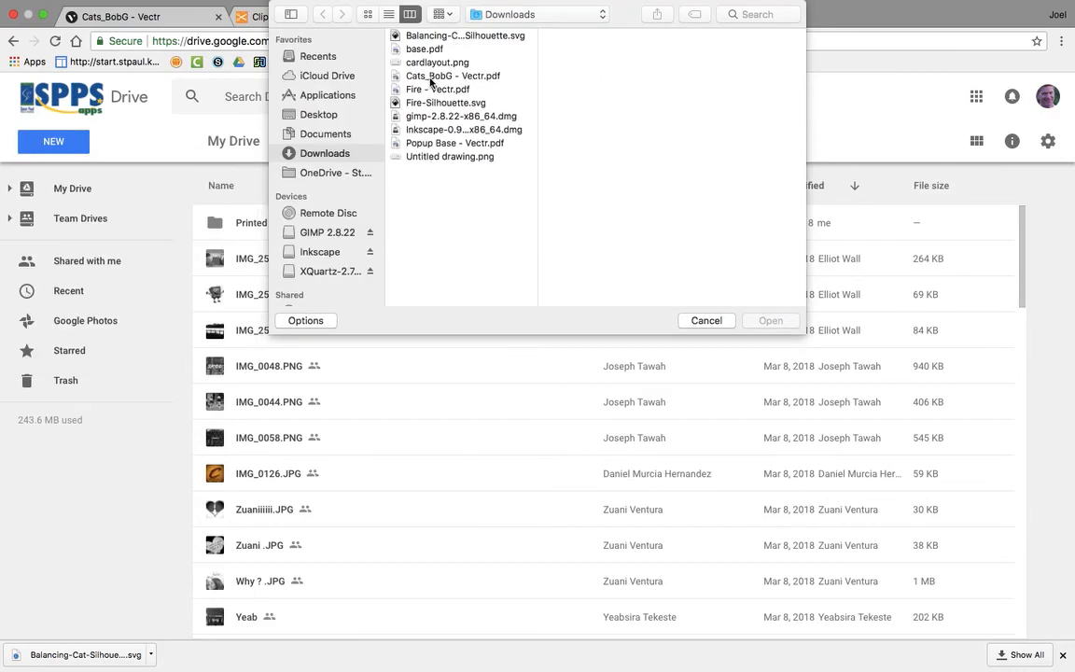
double_click(430, 76)
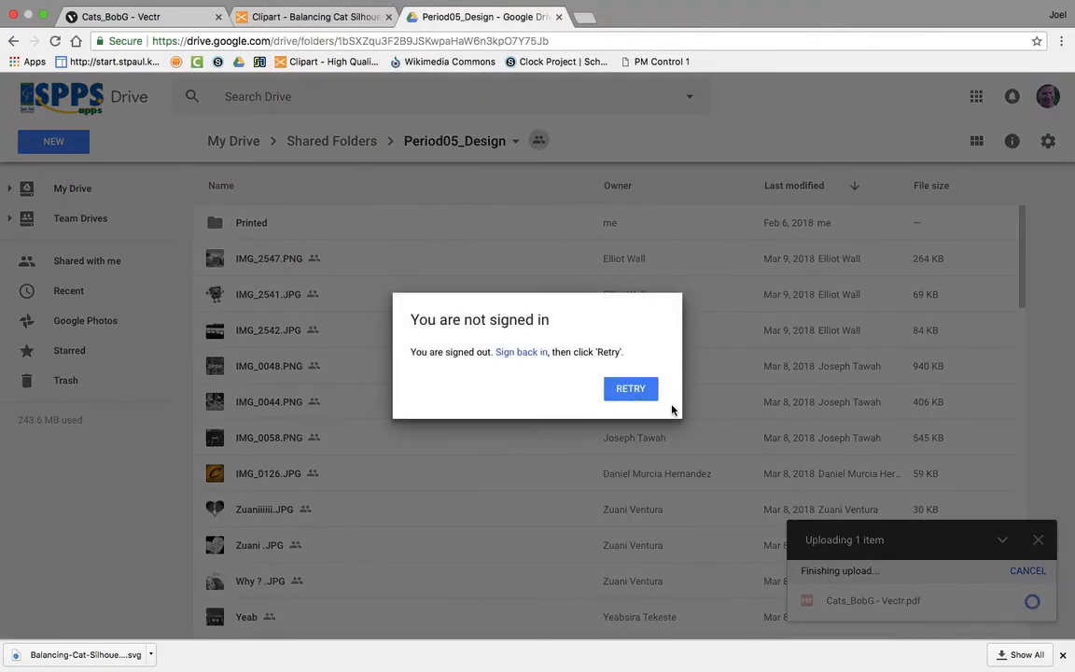
Try to retry the interrupted upload, and use the option to sign back in to Google Drive.
left_click(624, 390)
left_click(640, 392)
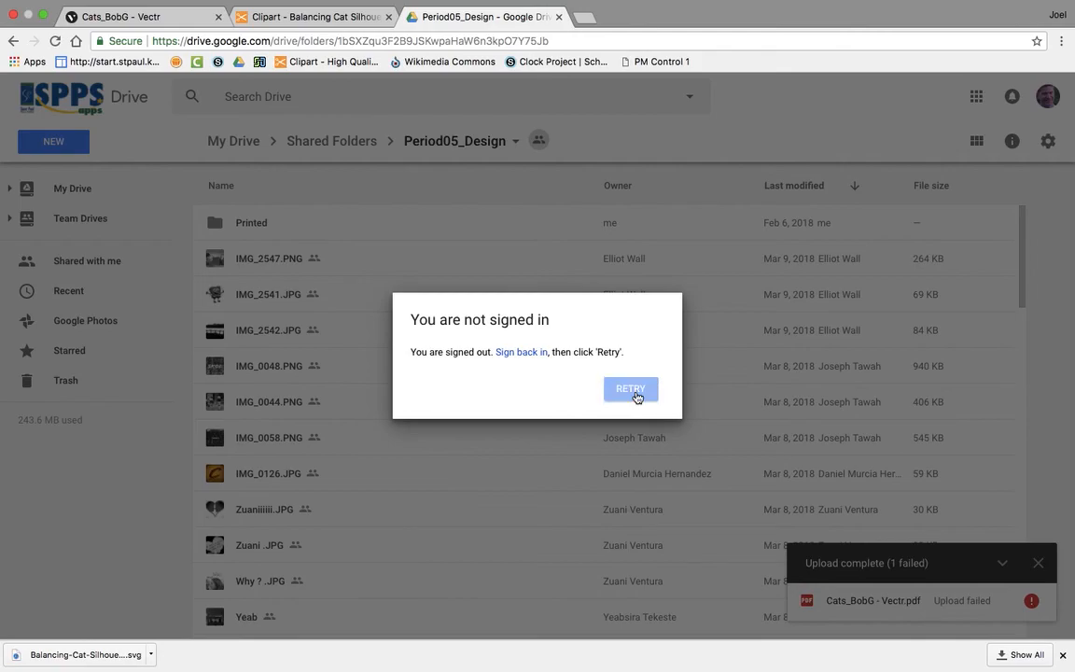
left_click(512, 354)
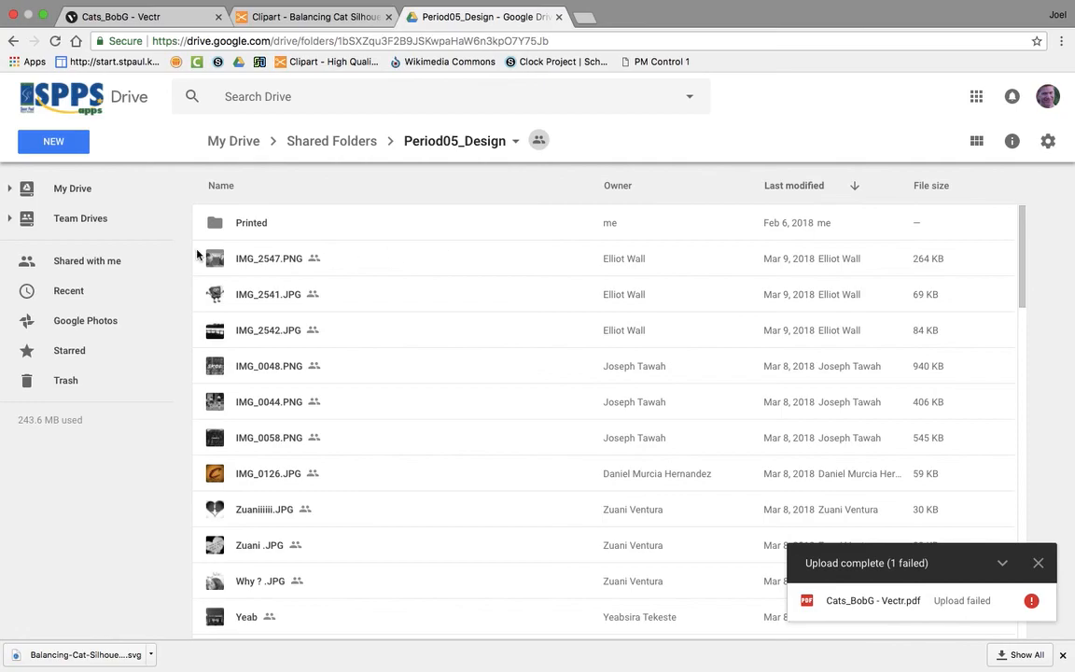
left_click(53, 140)
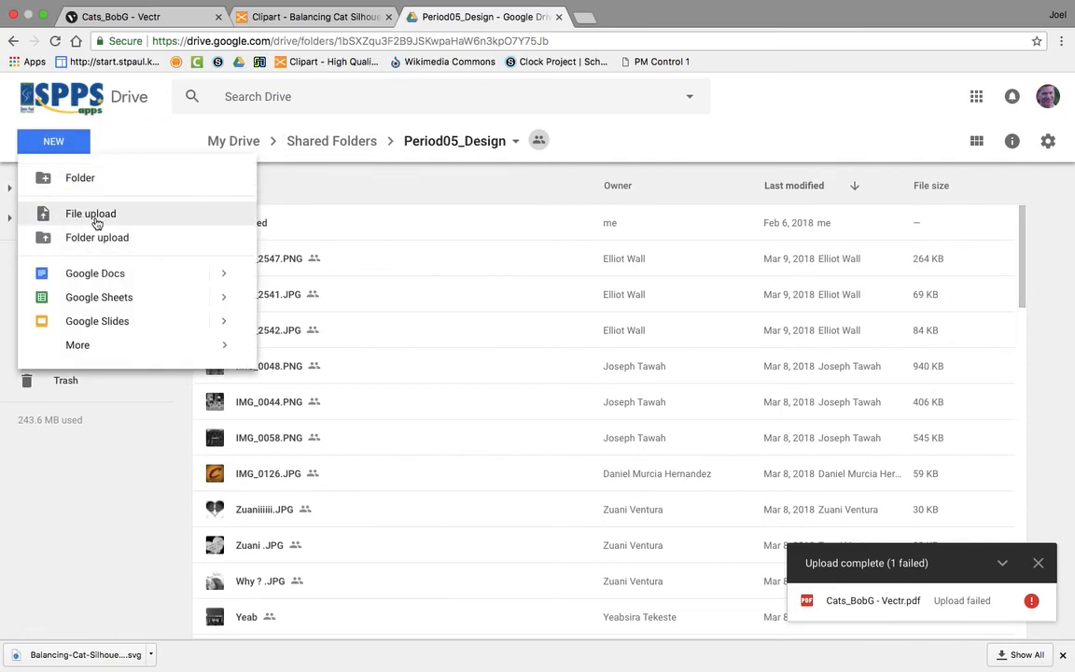
left_click(94, 216)
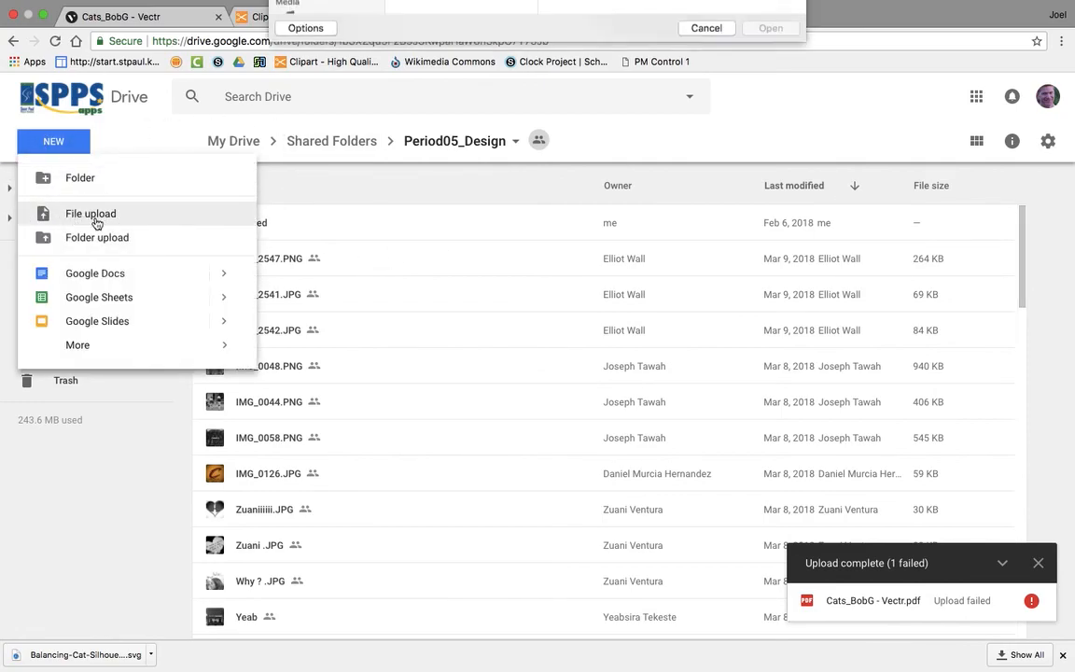
double_click(434, 76)
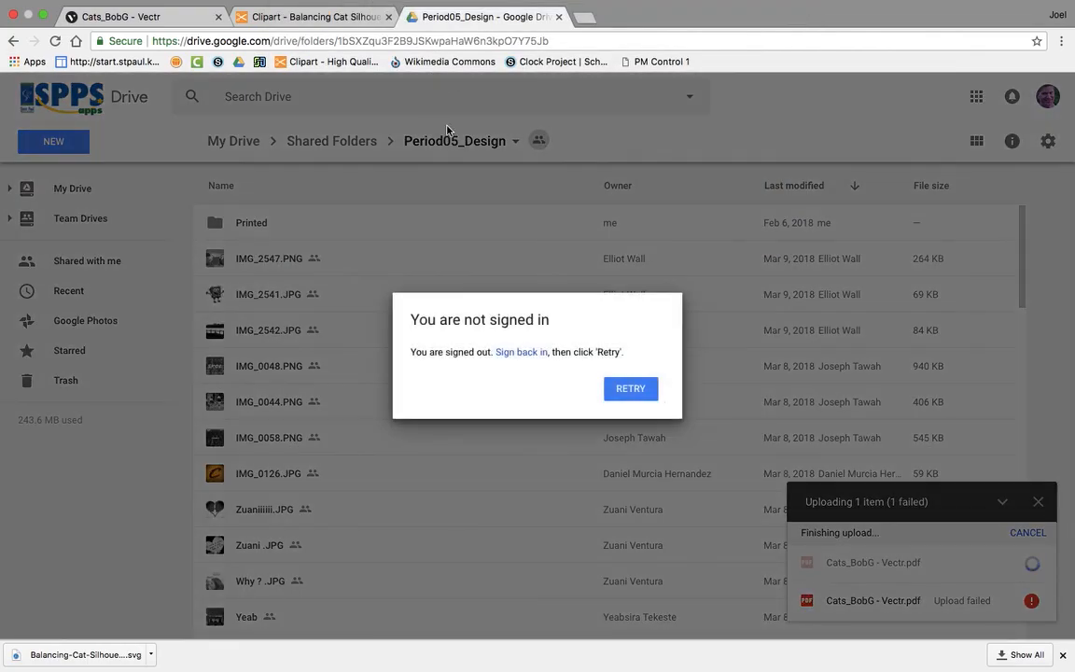
left_click(631, 390)
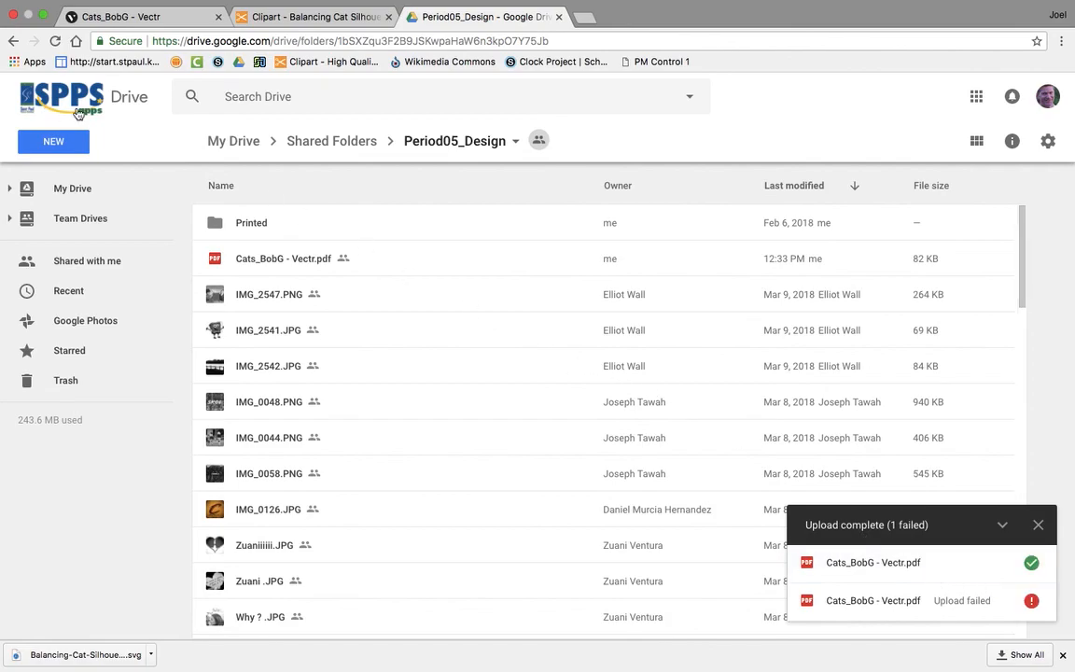
left_click(255, 260)
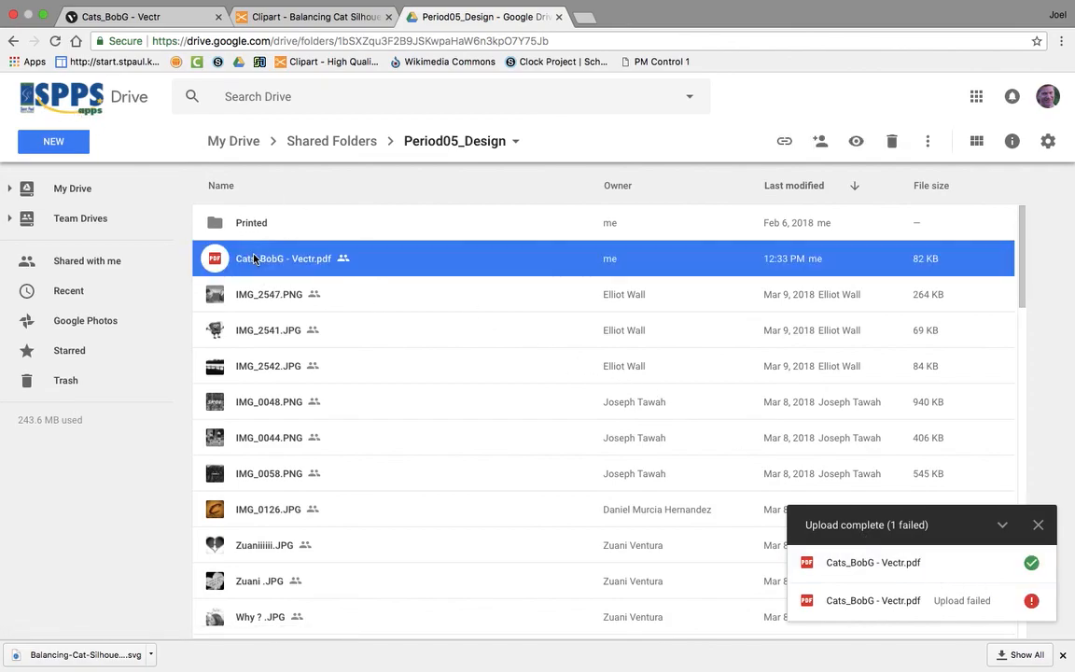